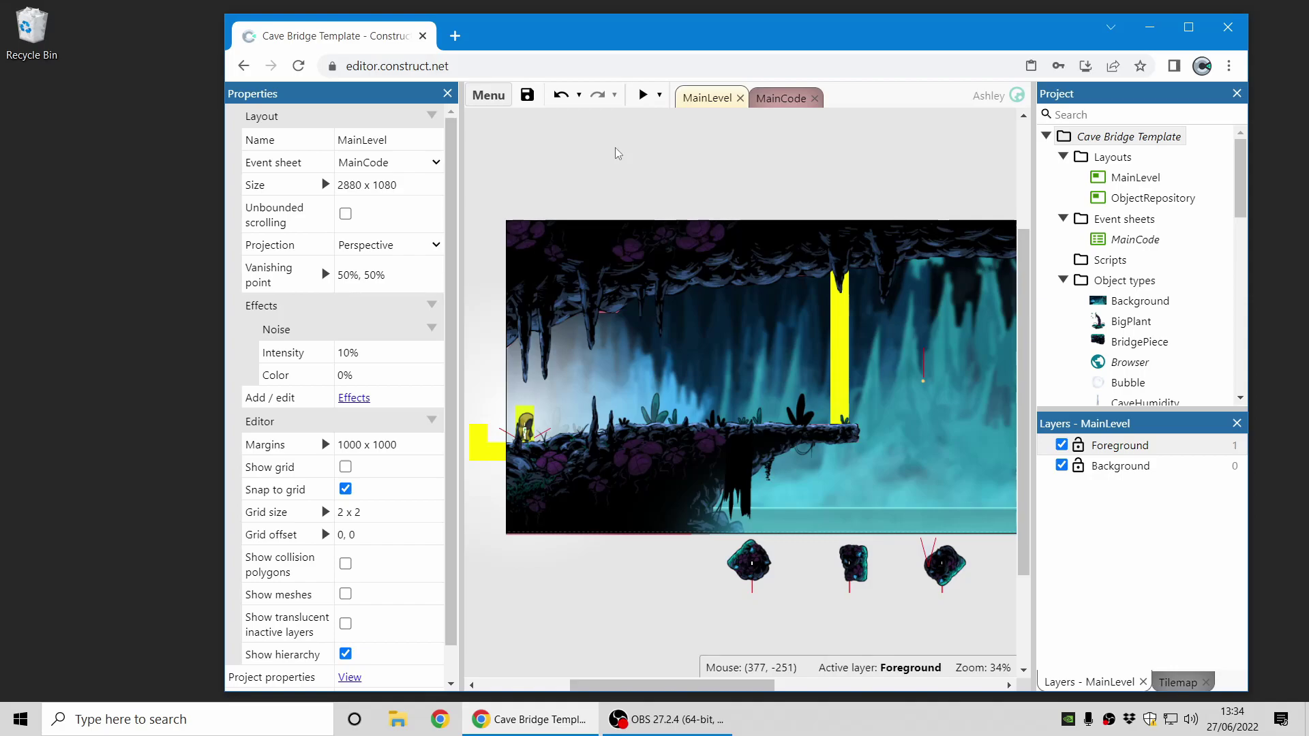
# Check that the project's Fullscreen mode reads Letterbox scale, then preview the cave level
pyautogui.click(1129, 137)
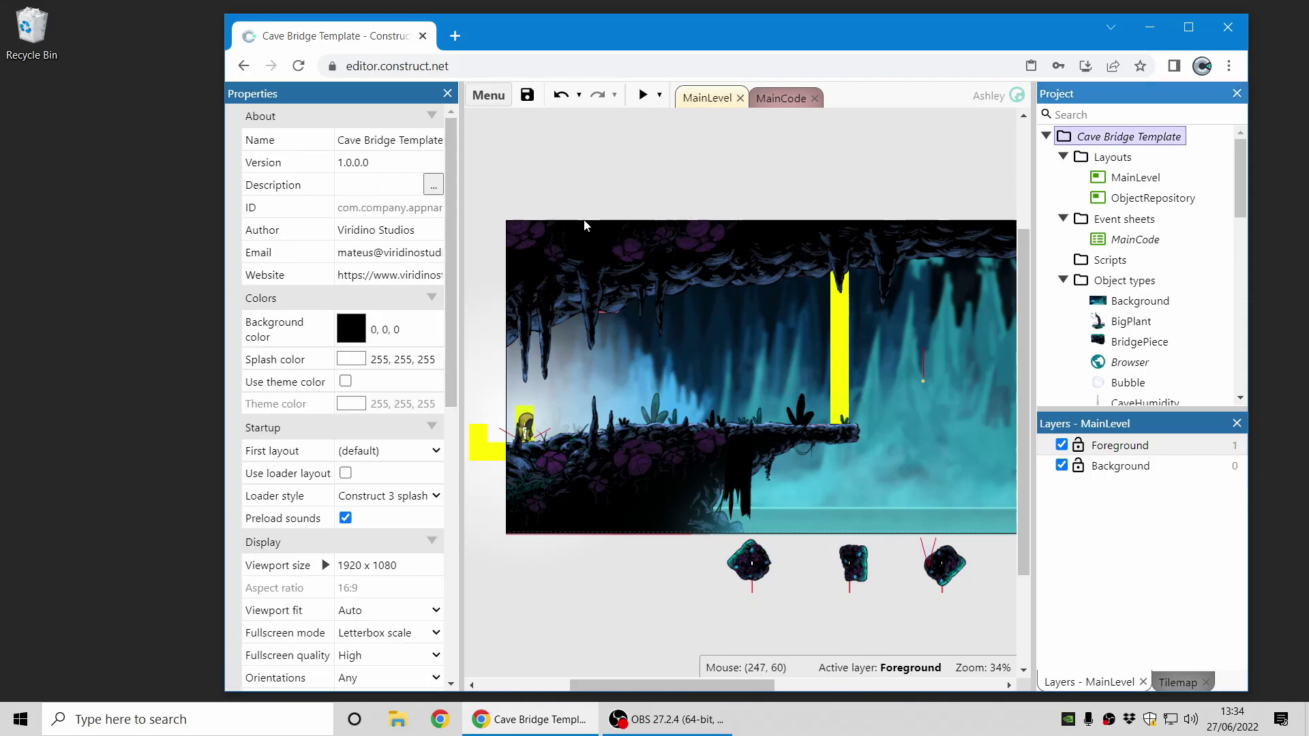
pyautogui.scroll(-3, 285, 510)
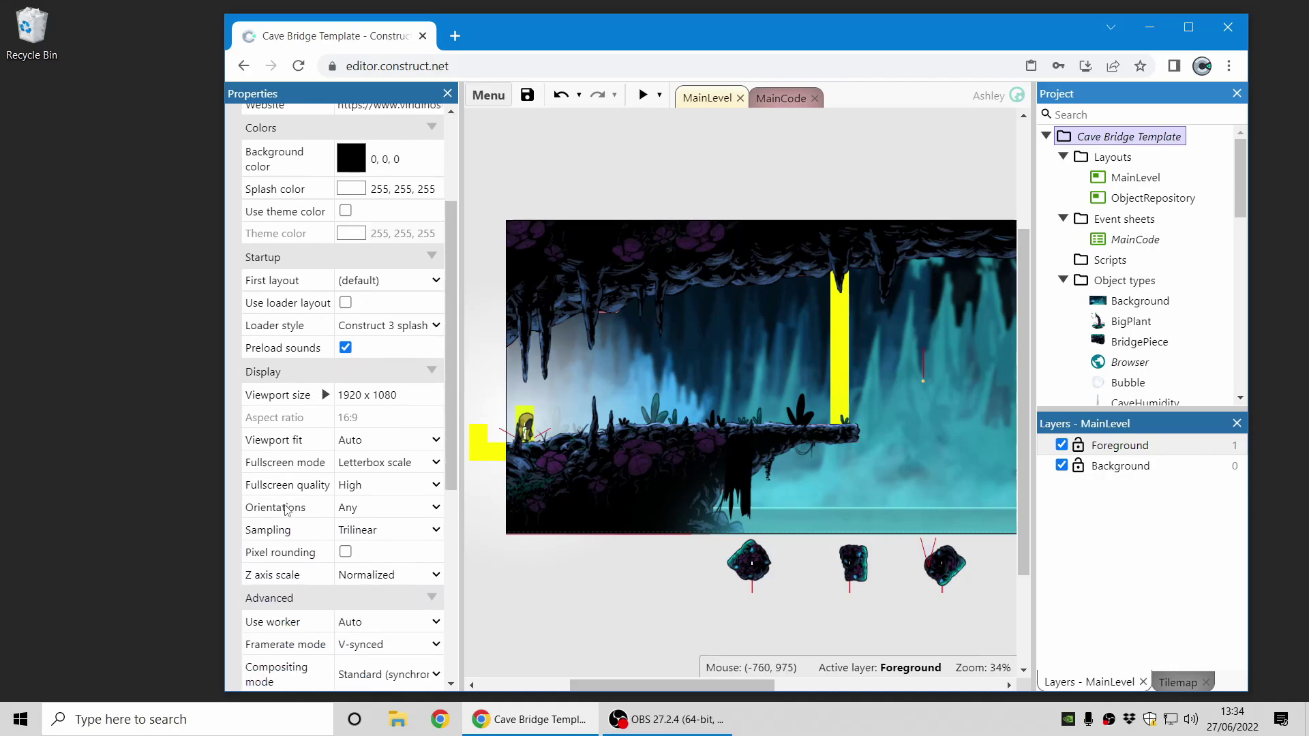
pyautogui.click(289, 465)
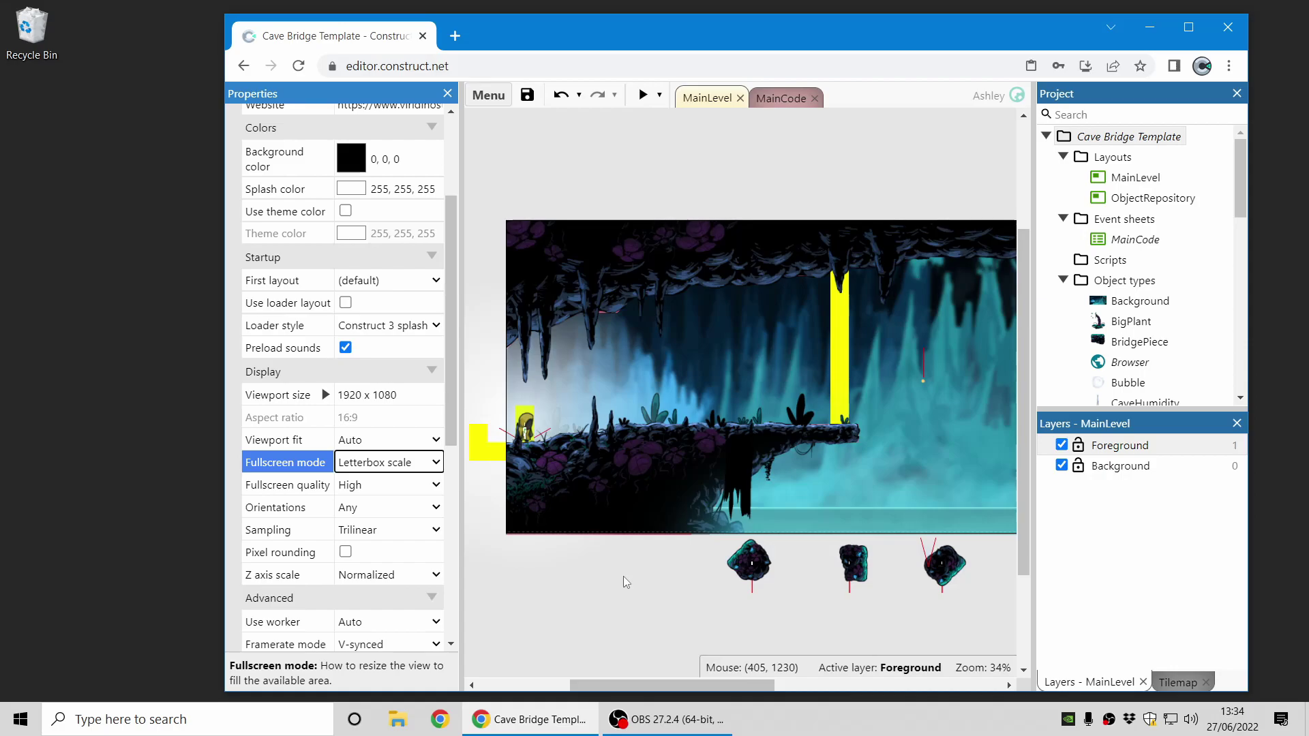
pyautogui.click(643, 96)
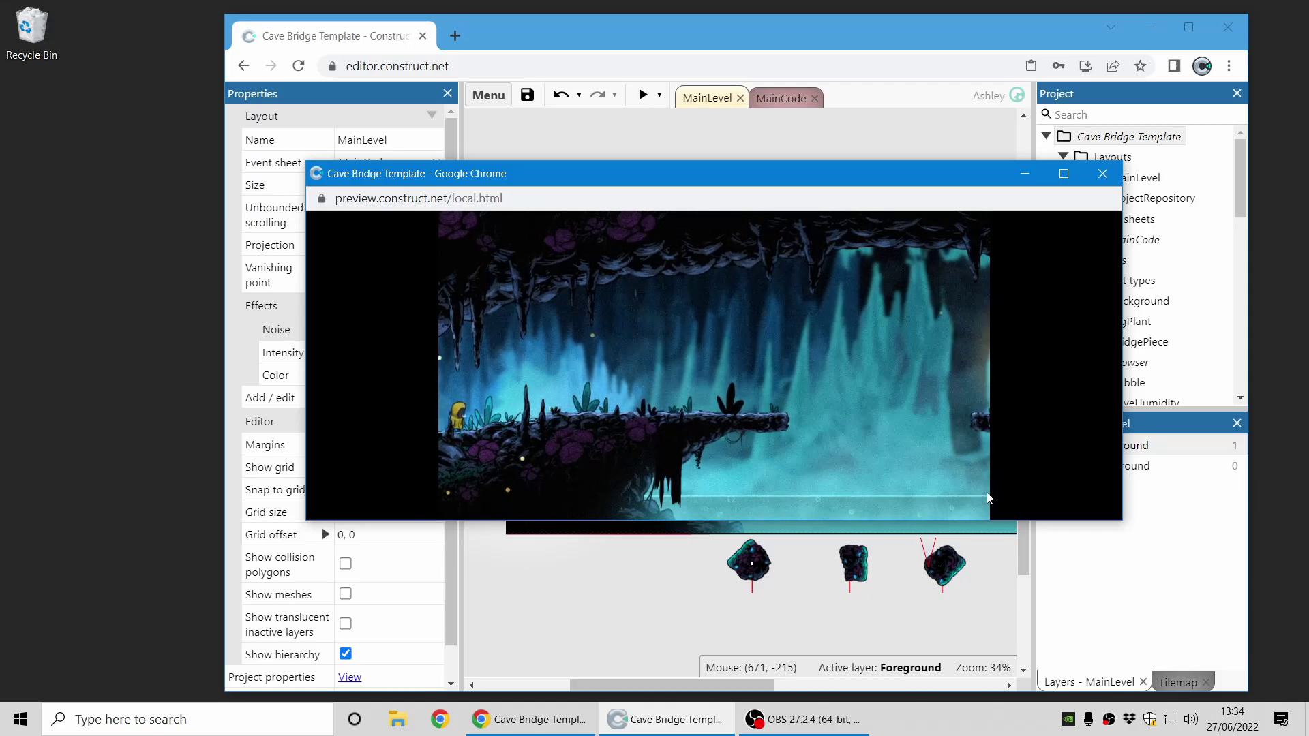
# Resize, maximize and restore the preview to watch the letterbox bars, then close it and show project properties
pyautogui.moveTo(1123, 520); pyautogui.dragTo(1175, 609)
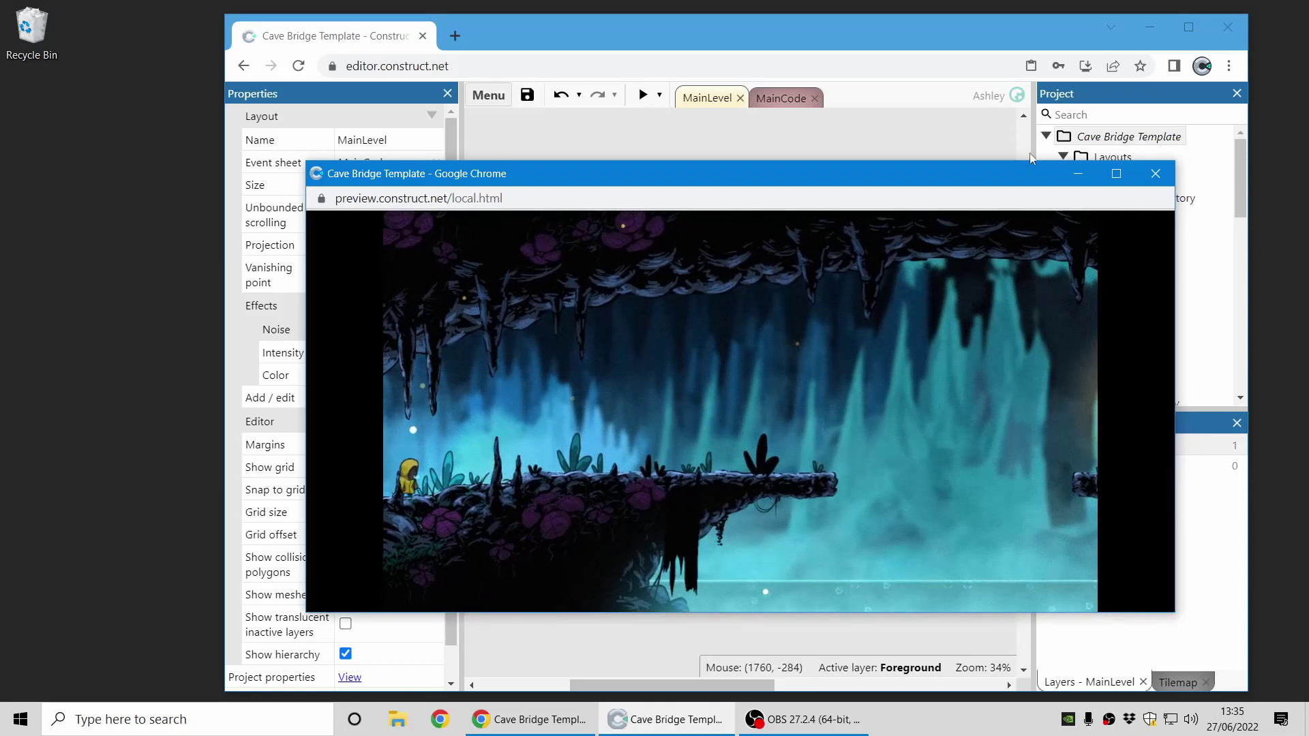
pyautogui.moveTo(1124, 183); pyautogui.dragTo(1091, 171)
pyautogui.click(1084, 162)
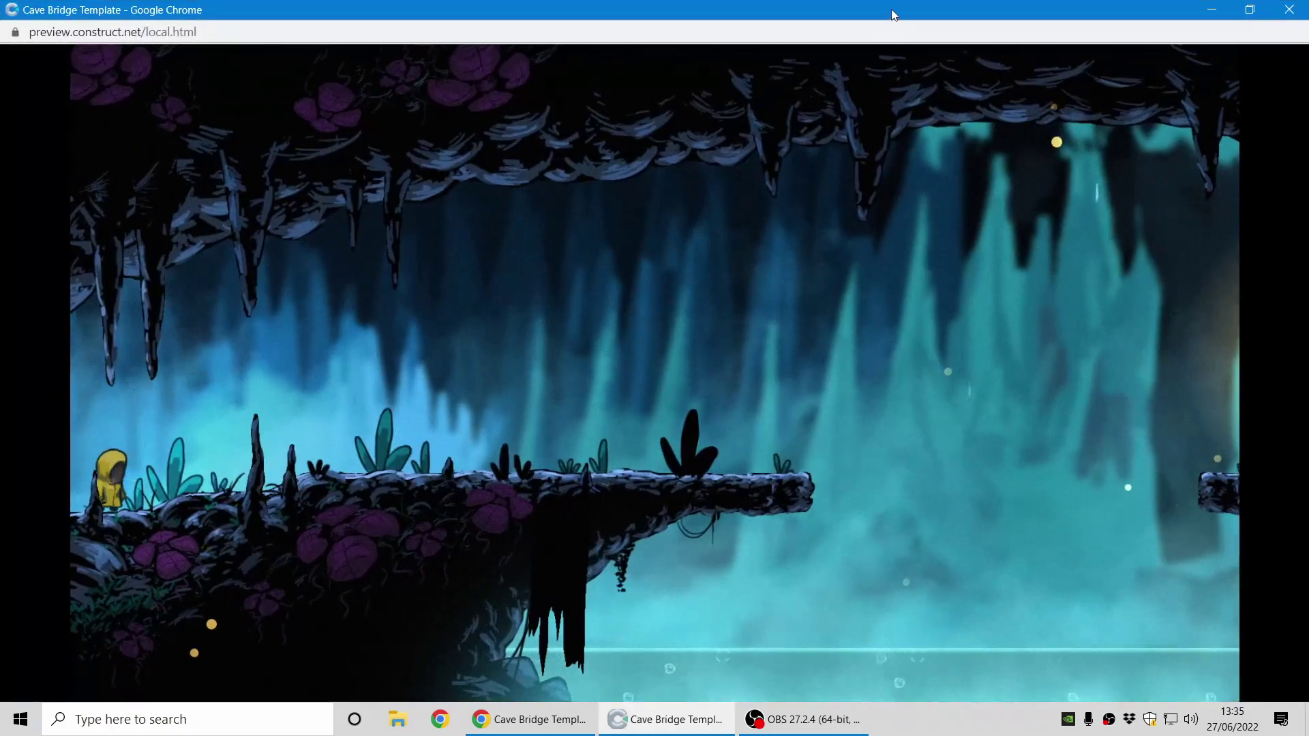
pyautogui.doubleClick(894, 8)
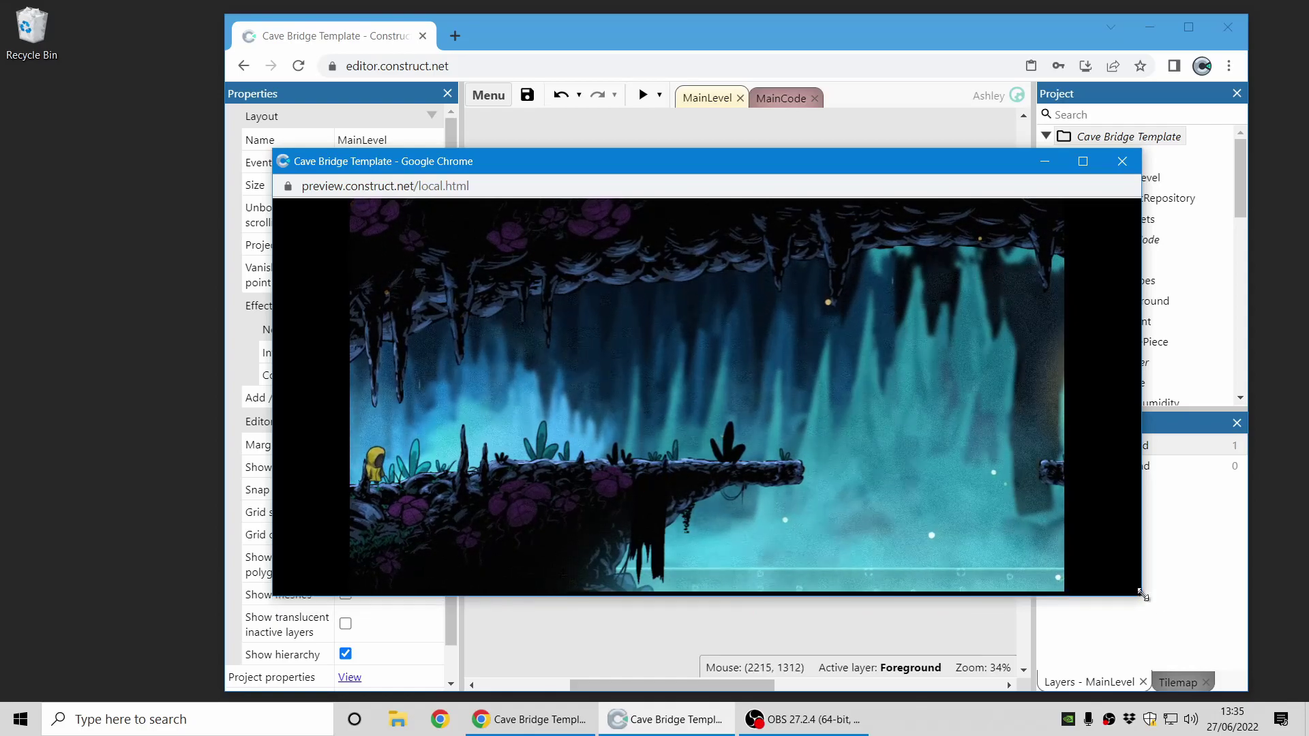
pyautogui.moveTo(1142, 600); pyautogui.dragTo(1172, 584)
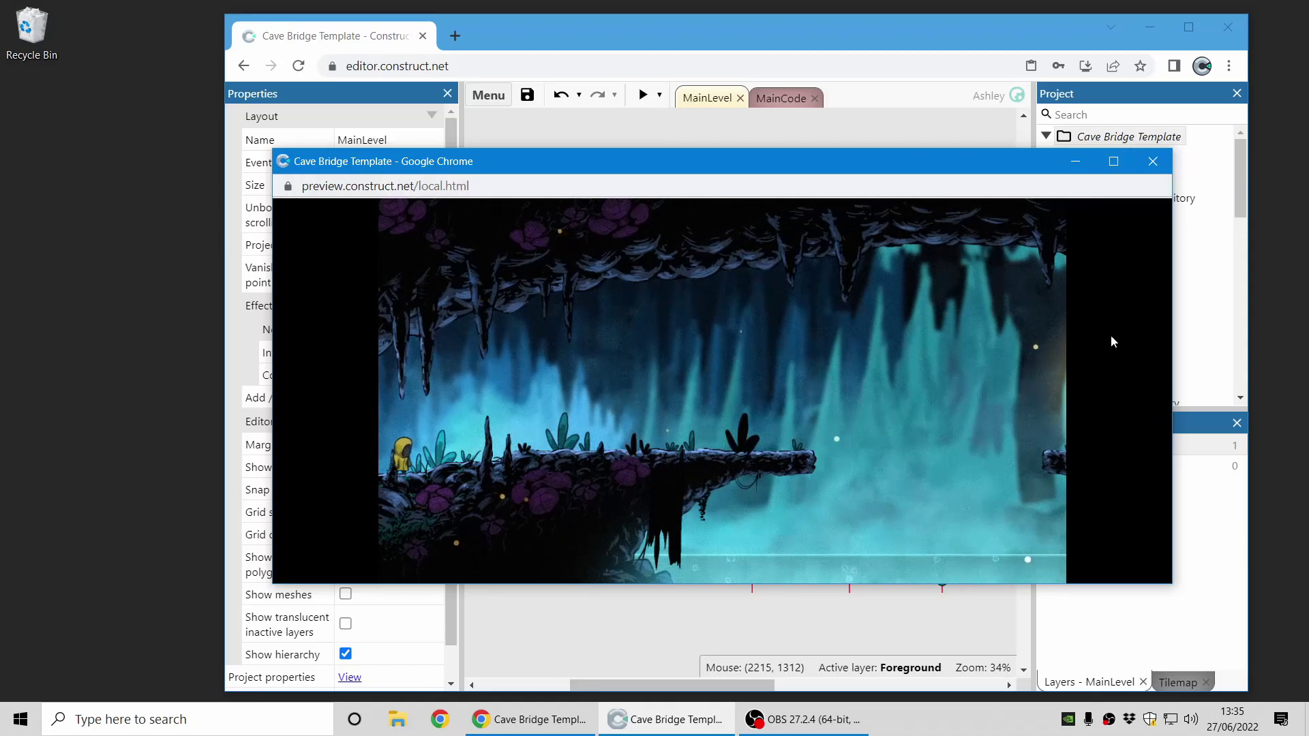
pyautogui.click(1153, 162)
pyautogui.click(1123, 139)
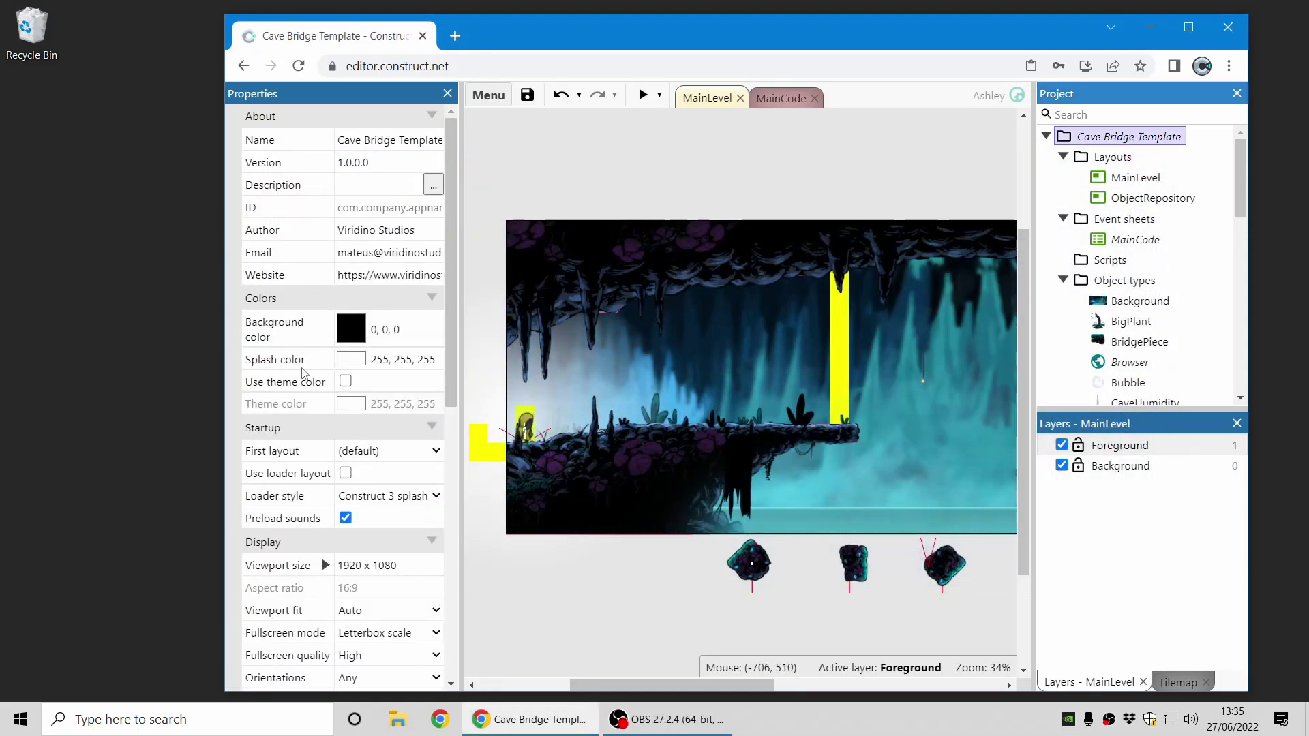
# Set the project background colour to blue (0, 8, 255) and preview the blue letterbox bars
pyautogui.click(352, 339)
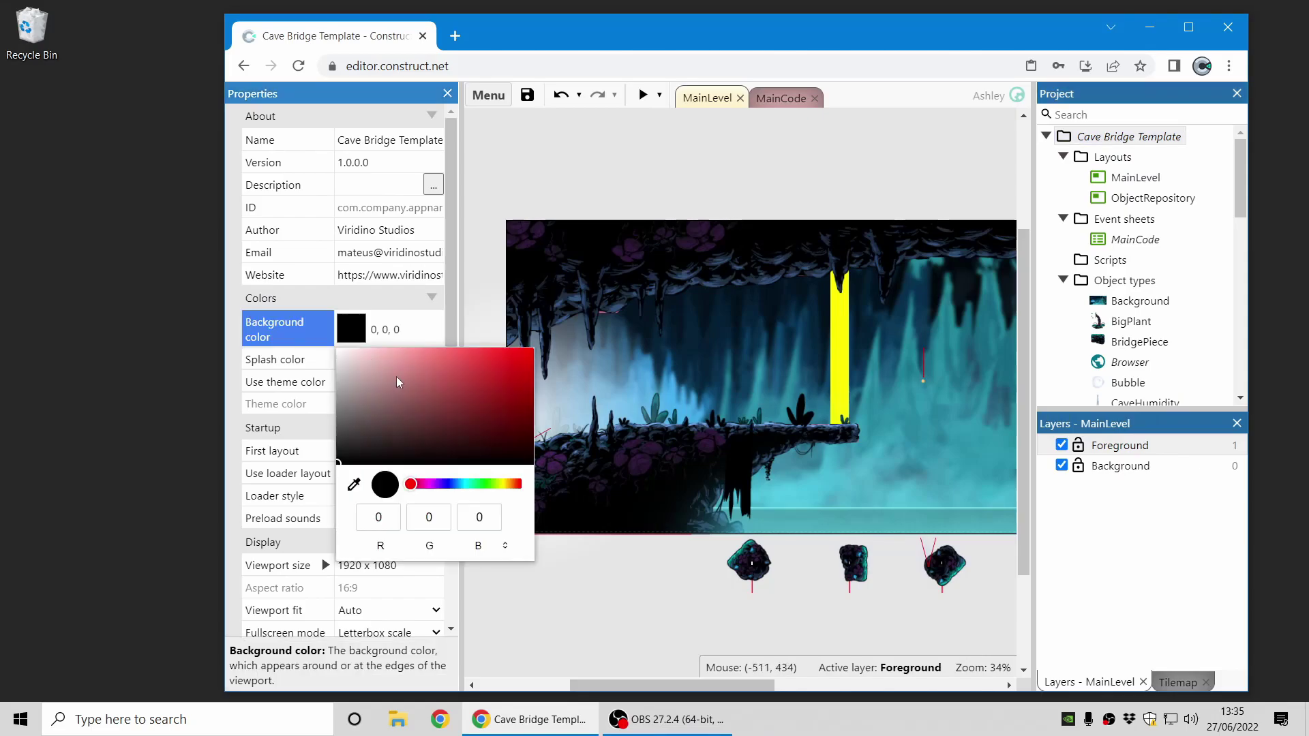
pyautogui.moveTo(400, 383); pyautogui.dragTo(532, 348)
pyautogui.click(455, 487)
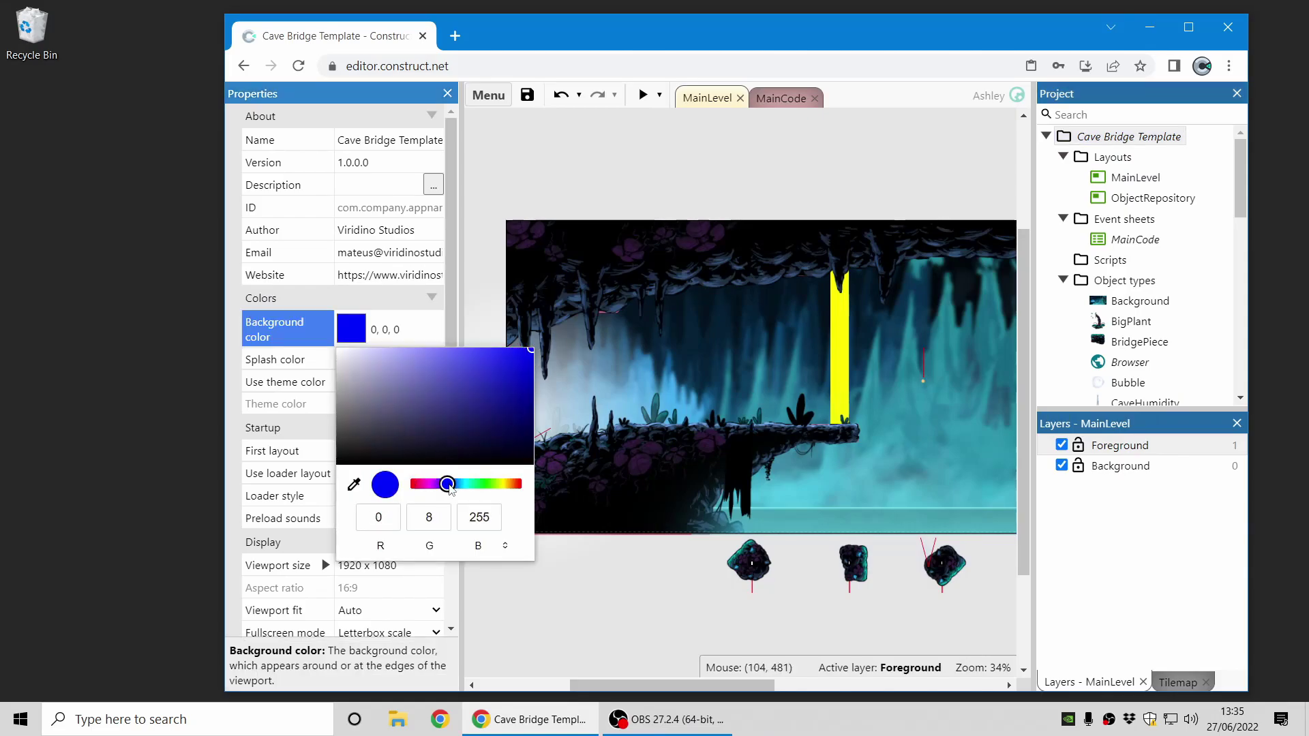
pyautogui.click(619, 113)
pyautogui.press('F5')
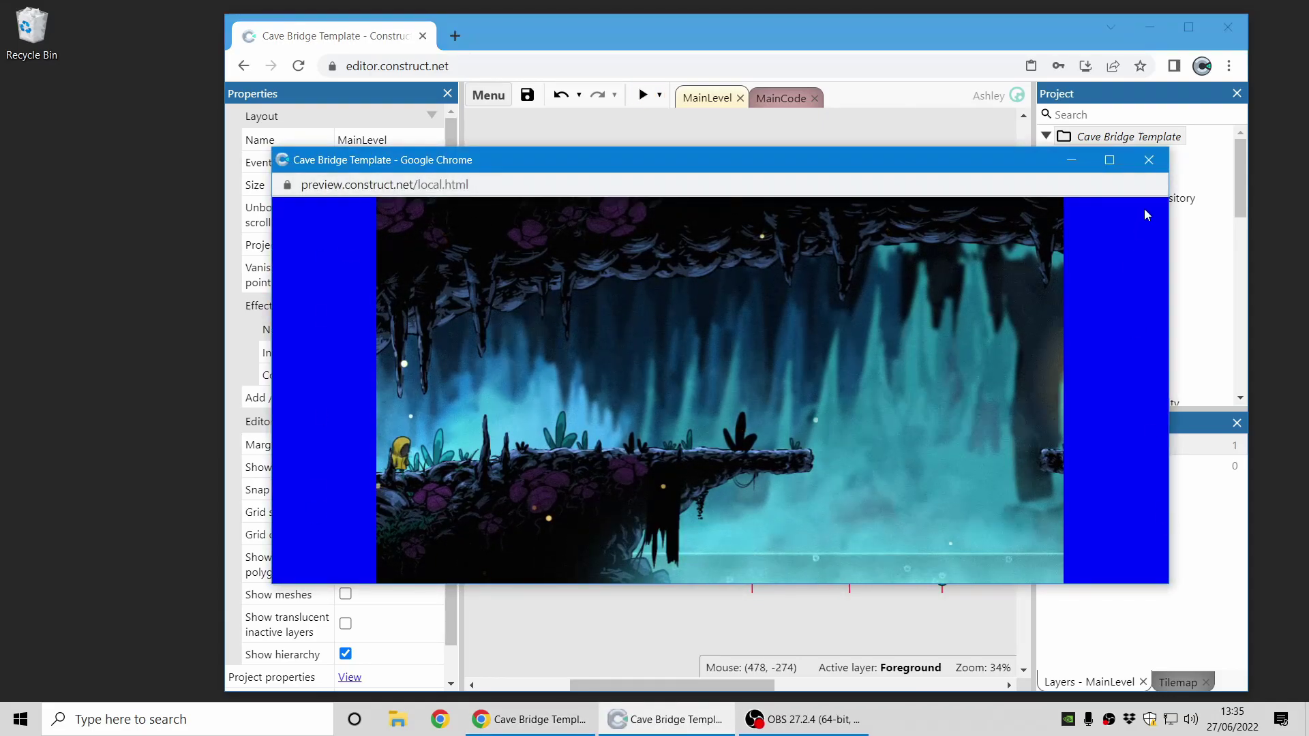
# Close the preview and set the background colour back to black (0, 0, 0)
pyautogui.click(1149, 159)
pyautogui.click(1144, 145)
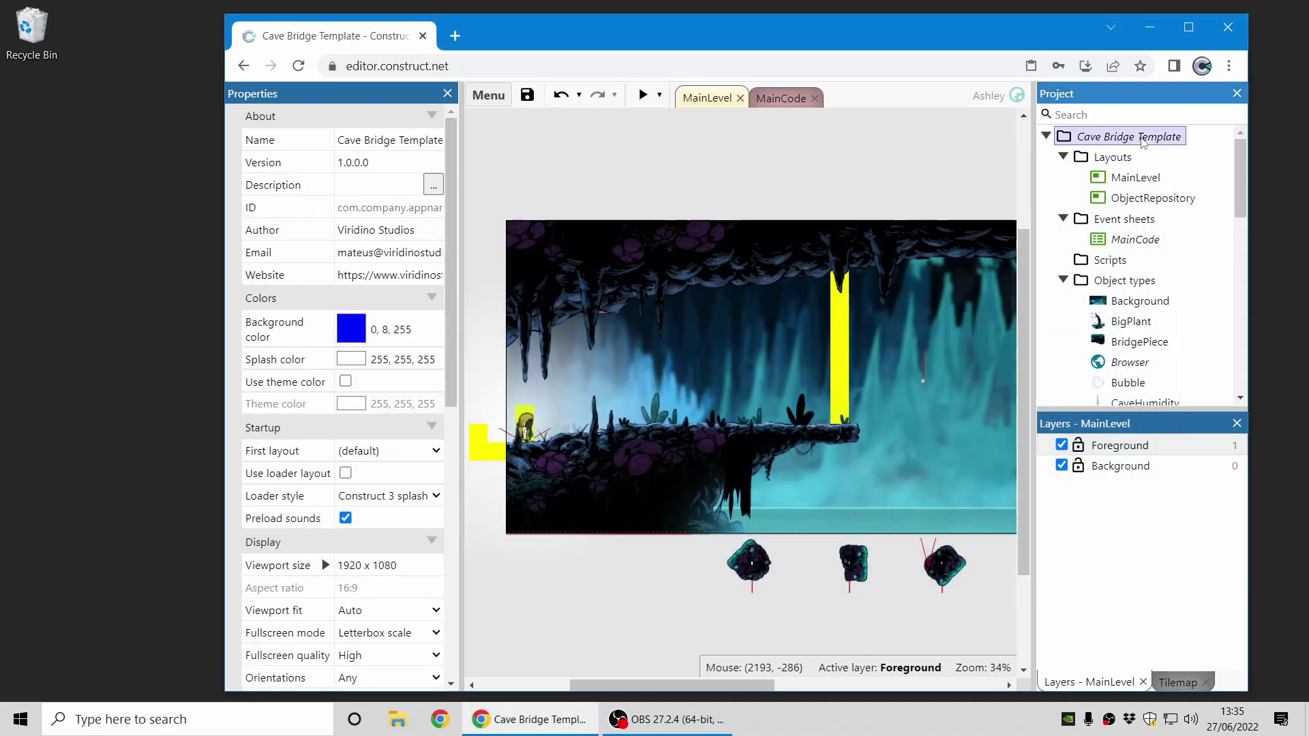
pyautogui.click(351, 328)
pyautogui.moveTo(406, 397); pyautogui.dragTo(334, 469)
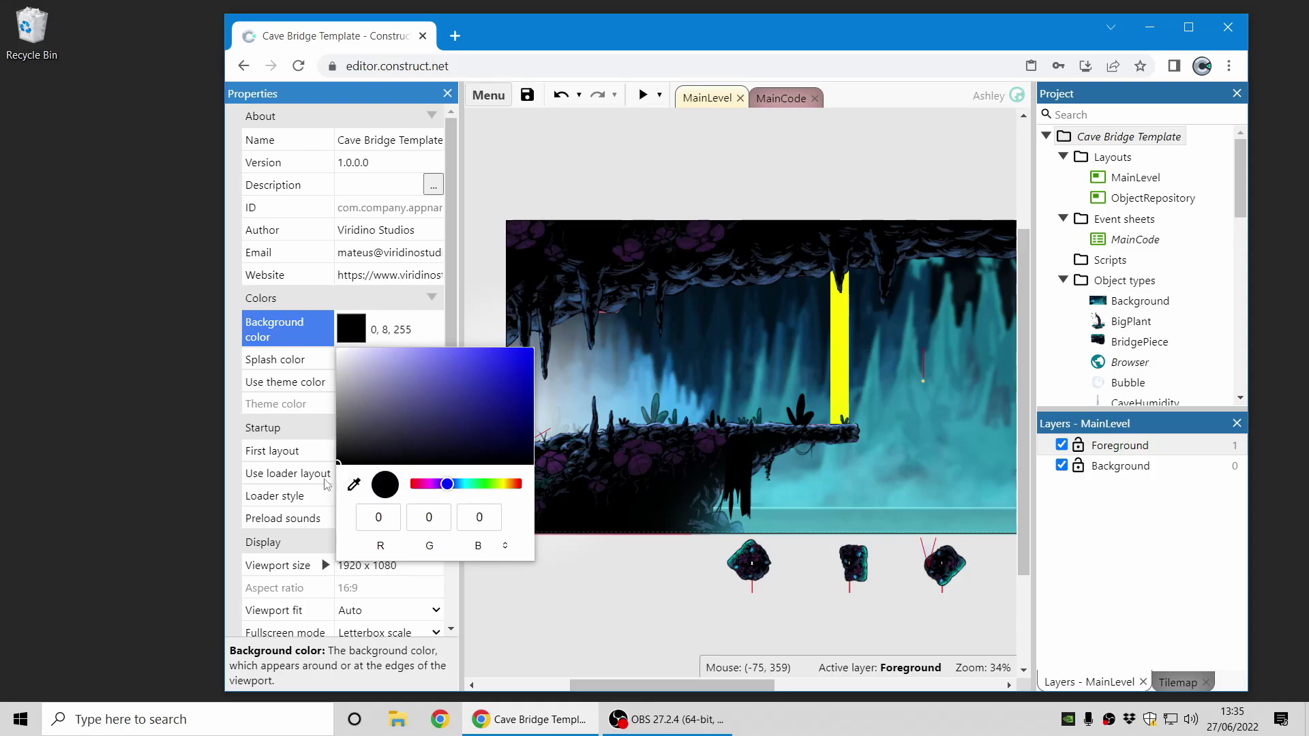
# Add stylesheet file.css with body background linear-gradient(blue, black), then preview the game
pyautogui.click(702, 232)
pyautogui.scroll(-10, 1217, 310)
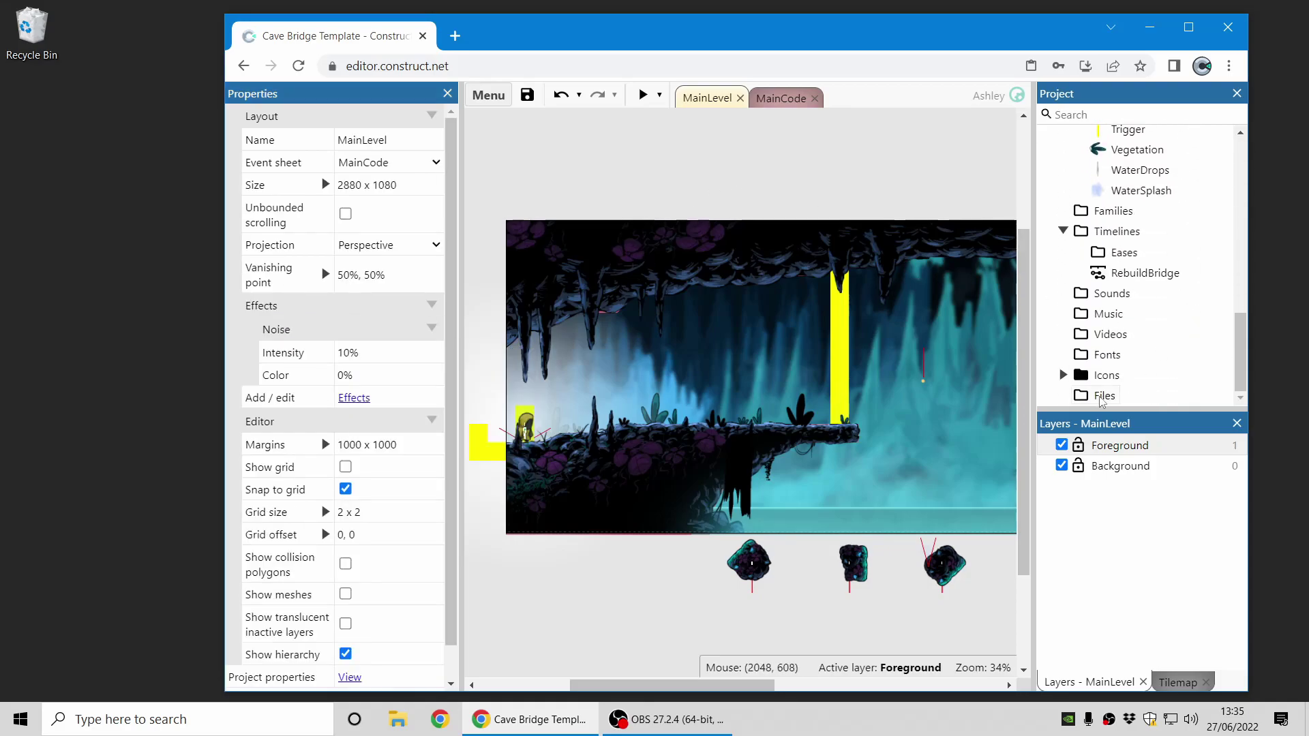
pyautogui.rightClick(1104, 396)
pyautogui.moveTo(1043, 418)
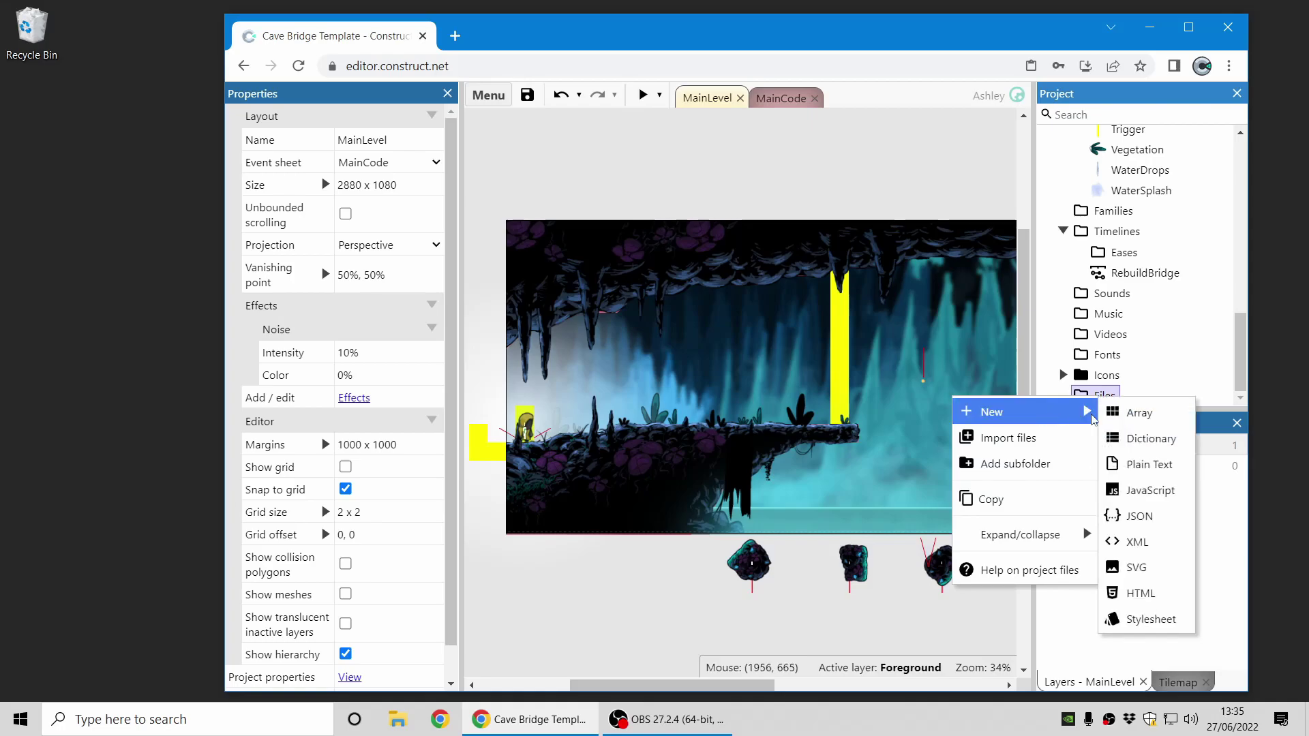
pyautogui.click(1155, 619)
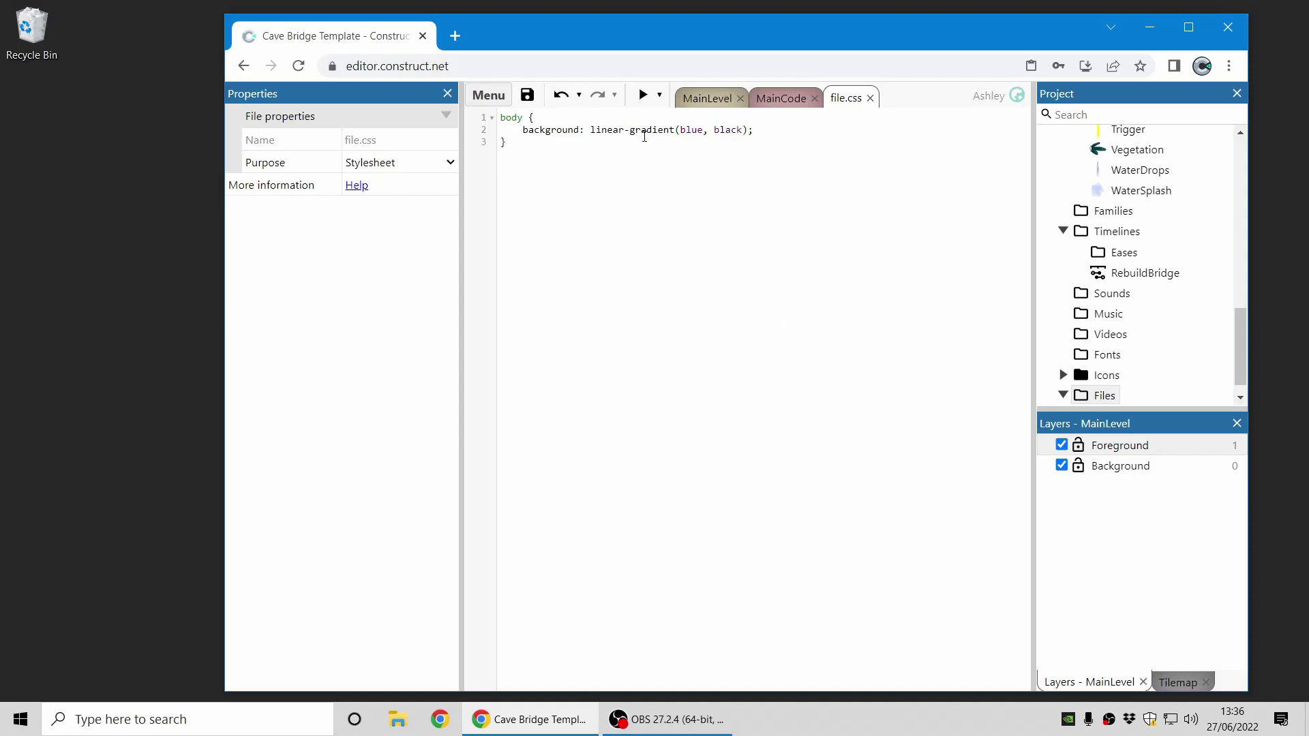
pyautogui.click(643, 95)
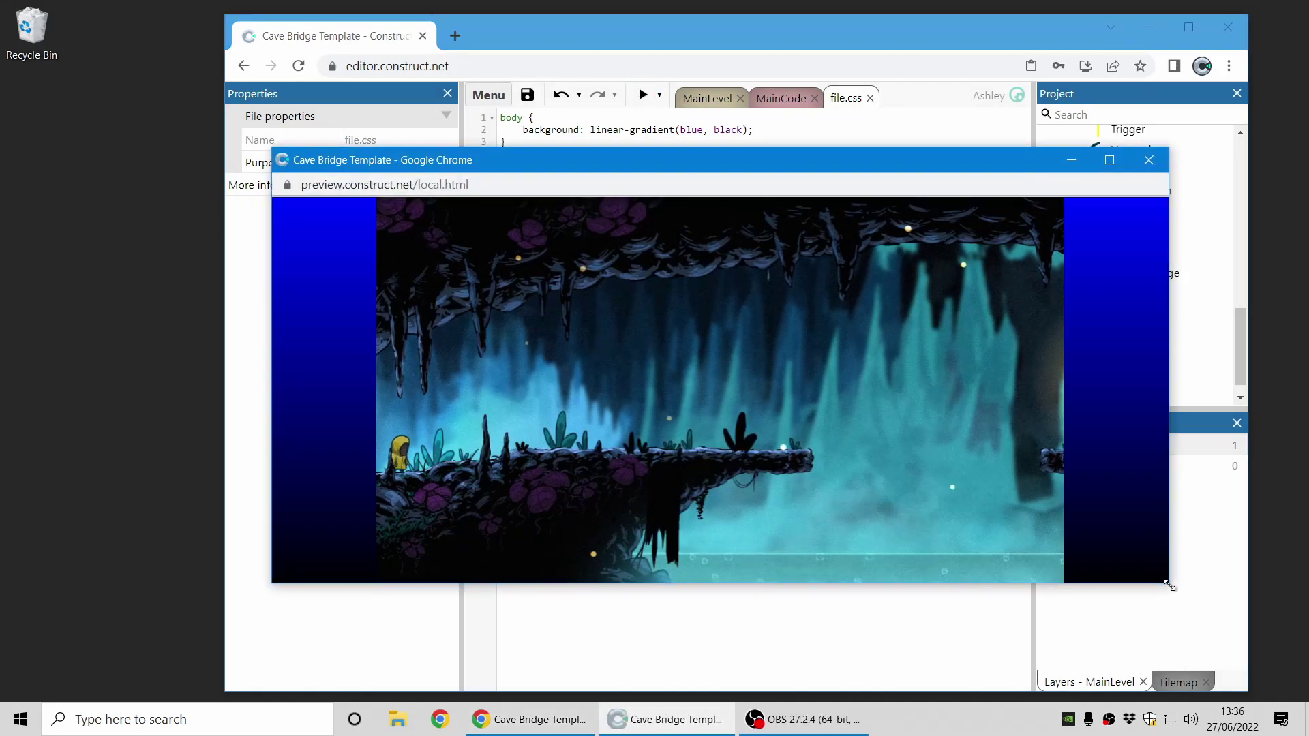
# Close the gradient preview, delete file.css from the Files folder, and return to the MainLevel layout
pyautogui.moveTo(1169, 584); pyautogui.dragTo(1098, 506)
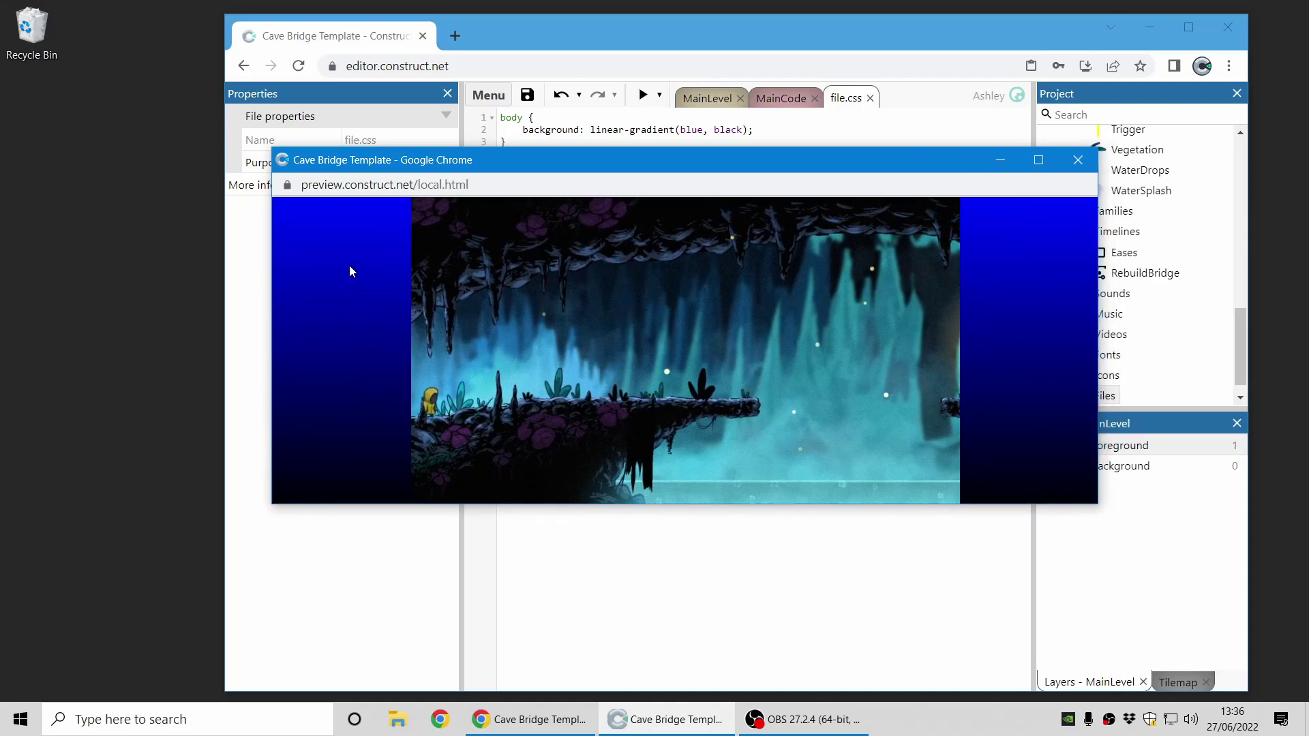
pyautogui.click(1077, 160)
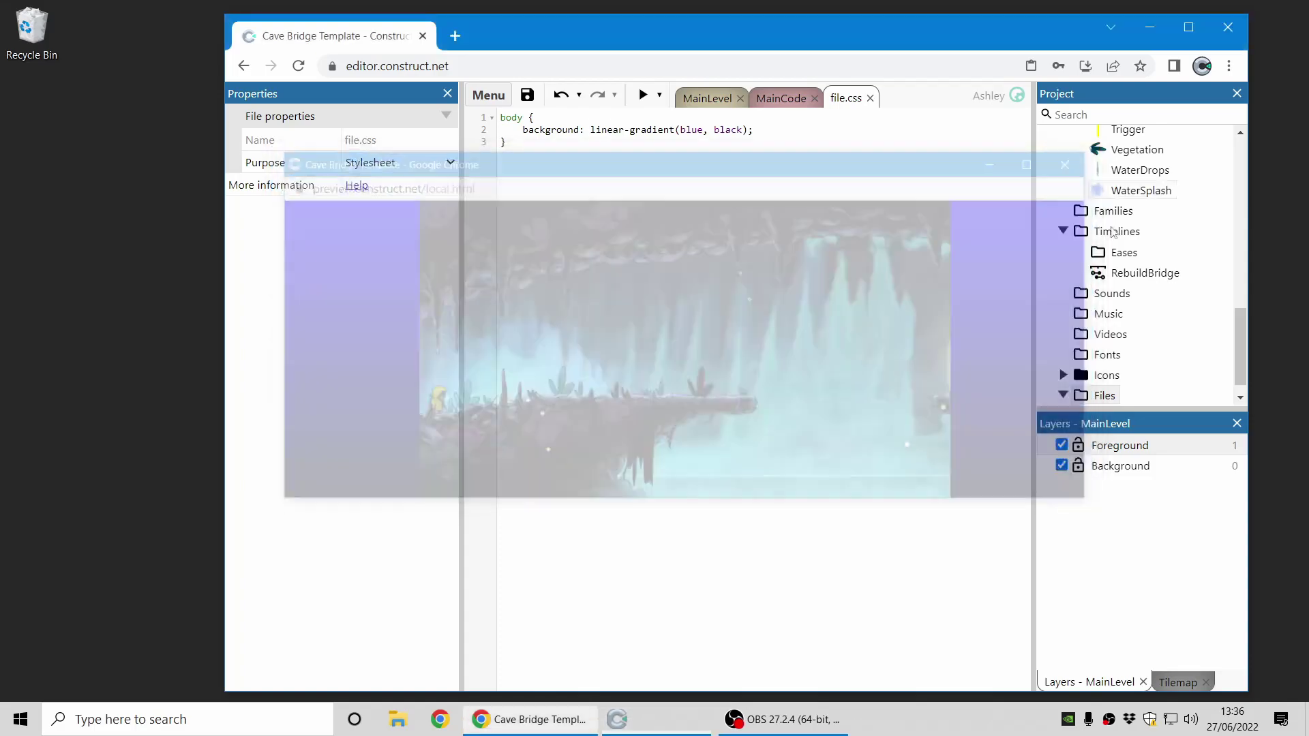
pyautogui.scroll(-1, 1111, 341)
pyautogui.rightClick(1120, 397)
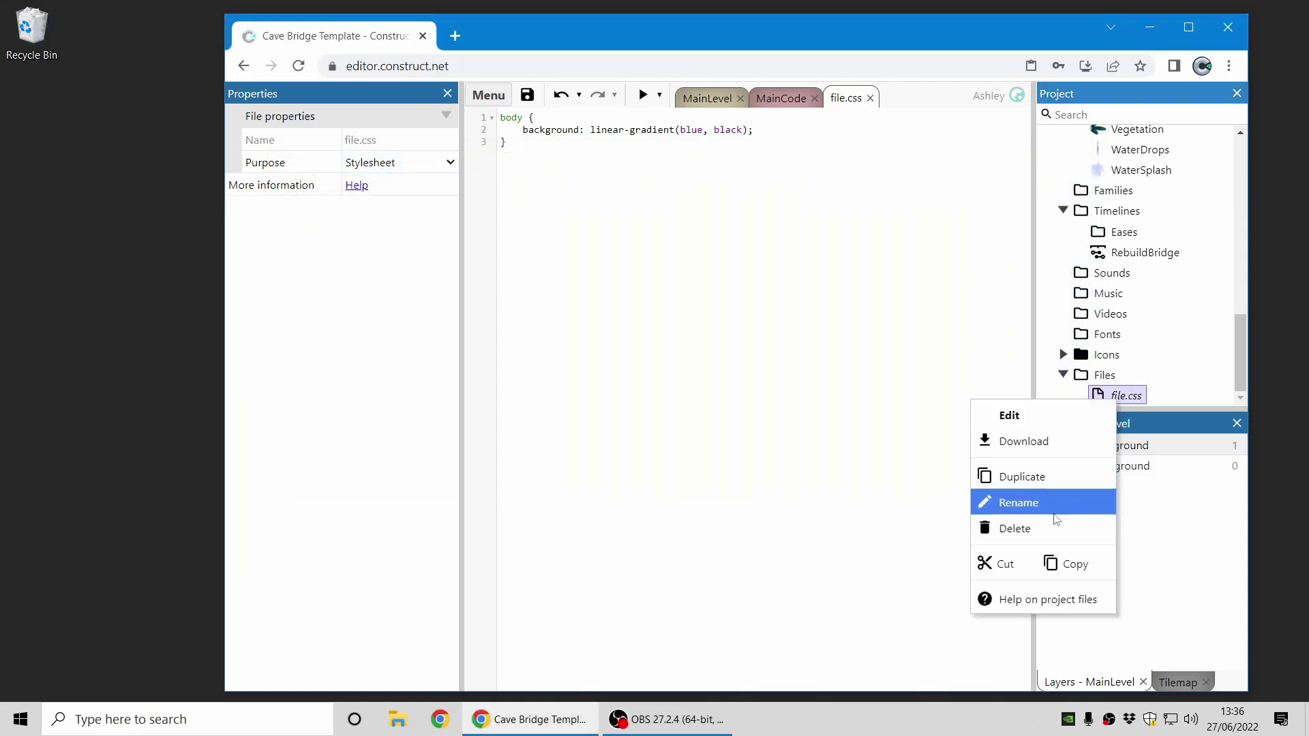
pyautogui.click(1048, 536)
pyautogui.click(708, 98)
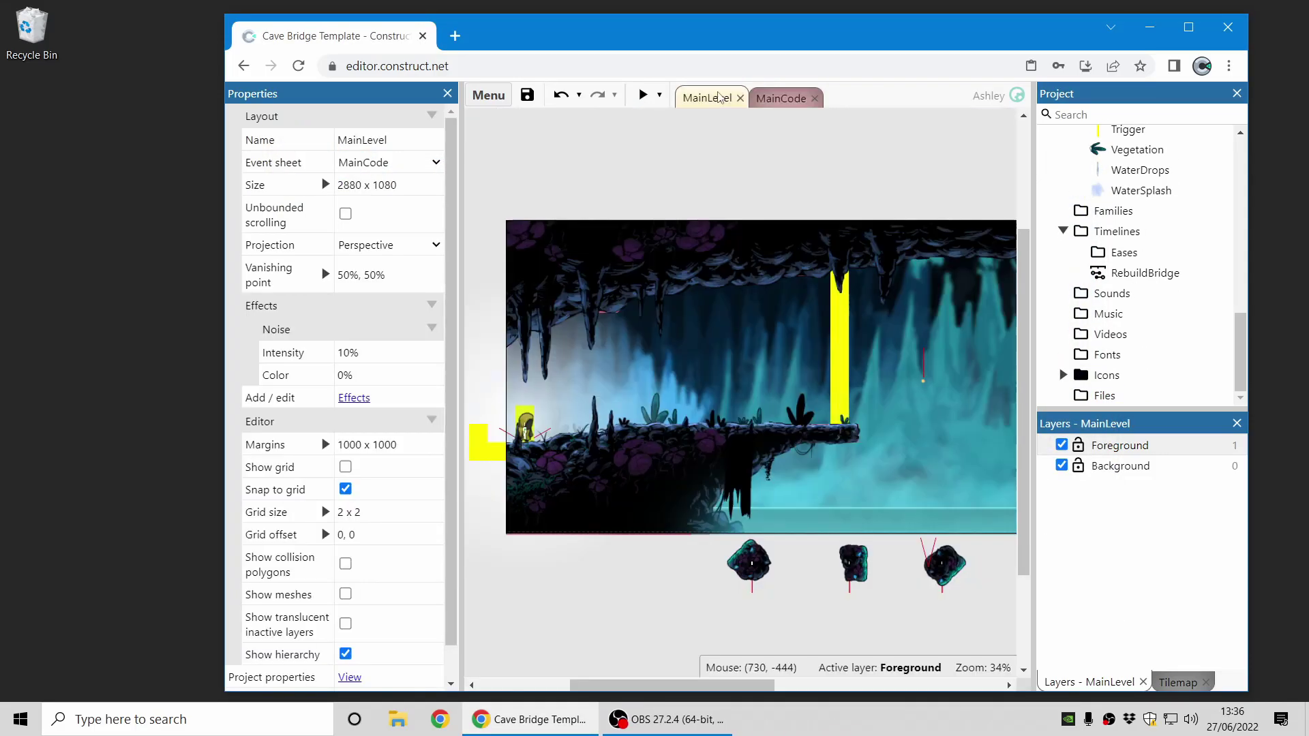
pyautogui.scroll(5, 1110, 184)
# Change the project's Fullscreen mode to Scale inner and preview the cave scene
pyautogui.scroll(4, 1108, 191)
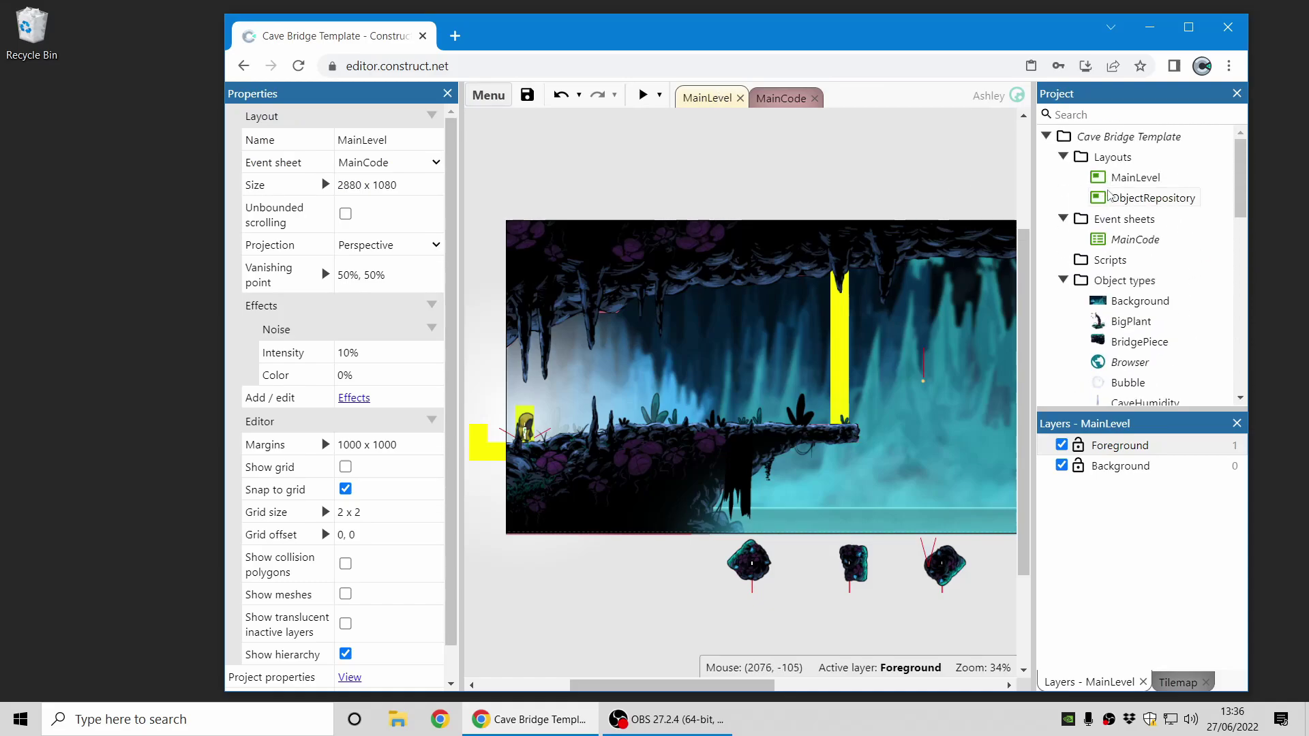
pyautogui.click(1122, 137)
pyautogui.scroll(-3, 330, 434)
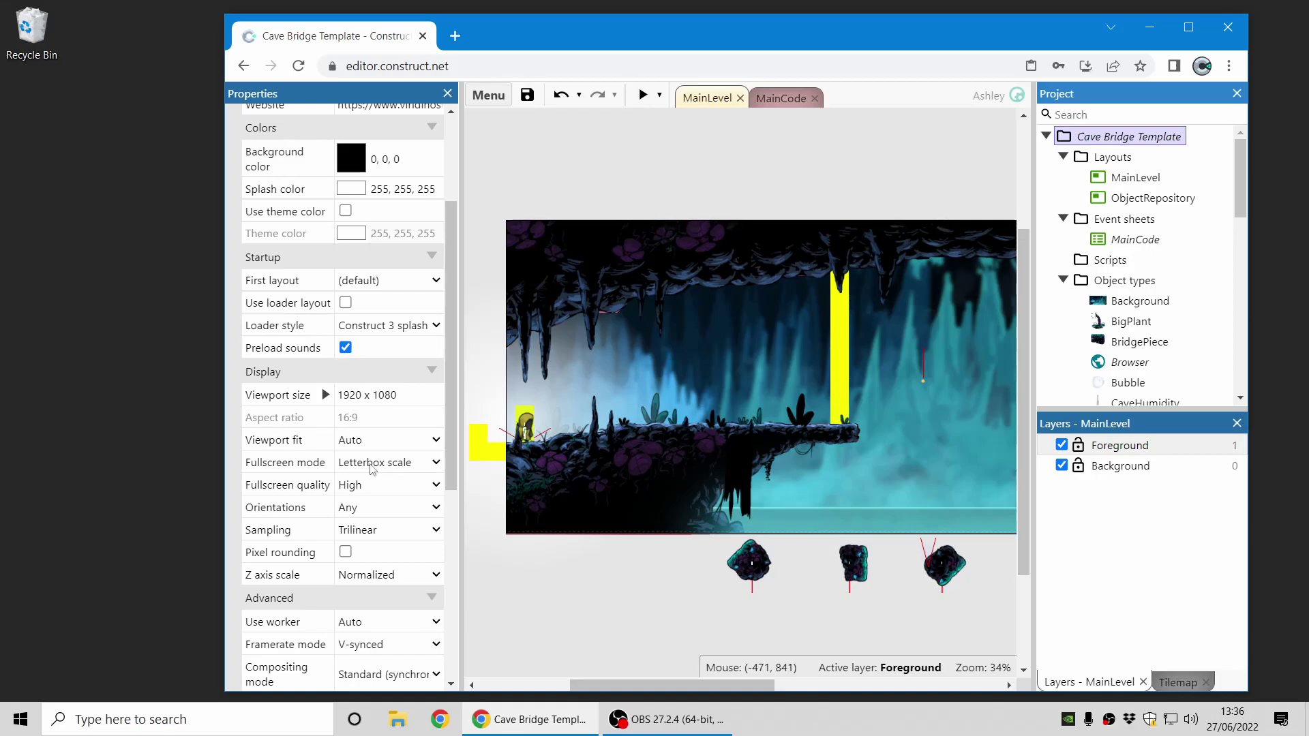
pyautogui.click(371, 468)
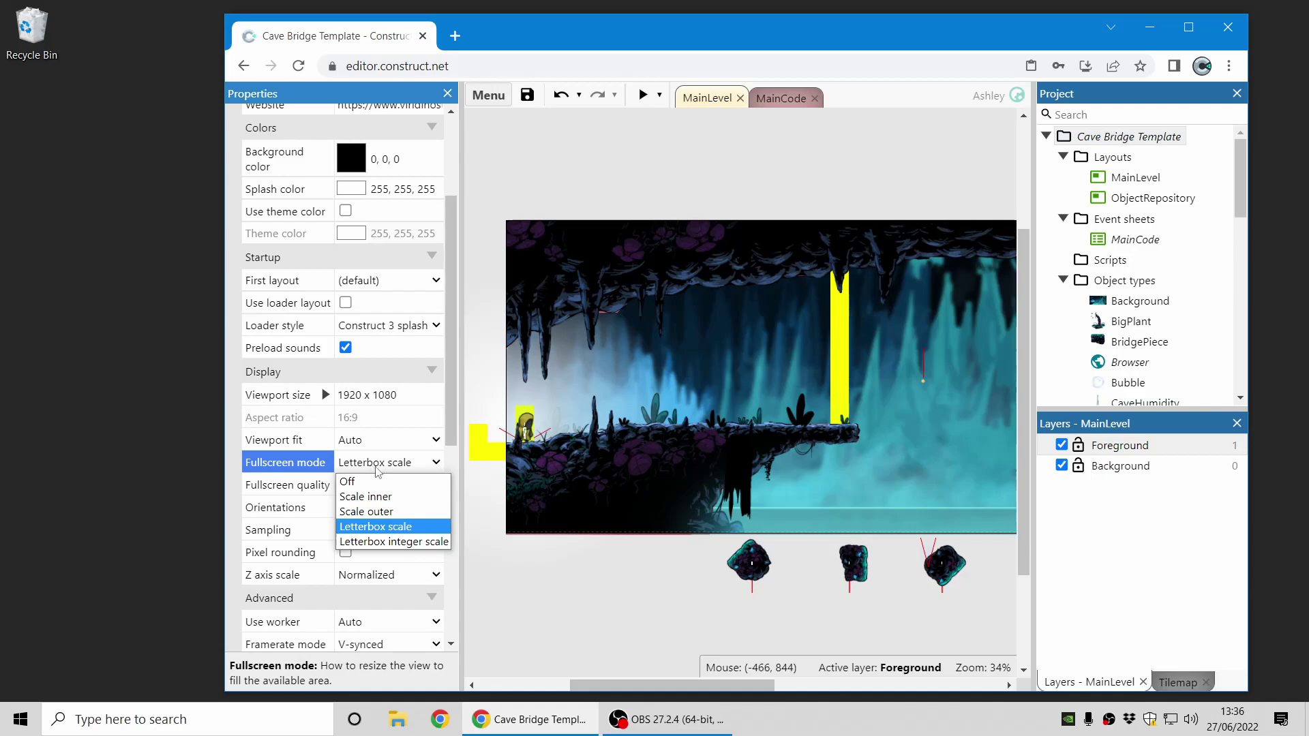
pyautogui.click(411, 497)
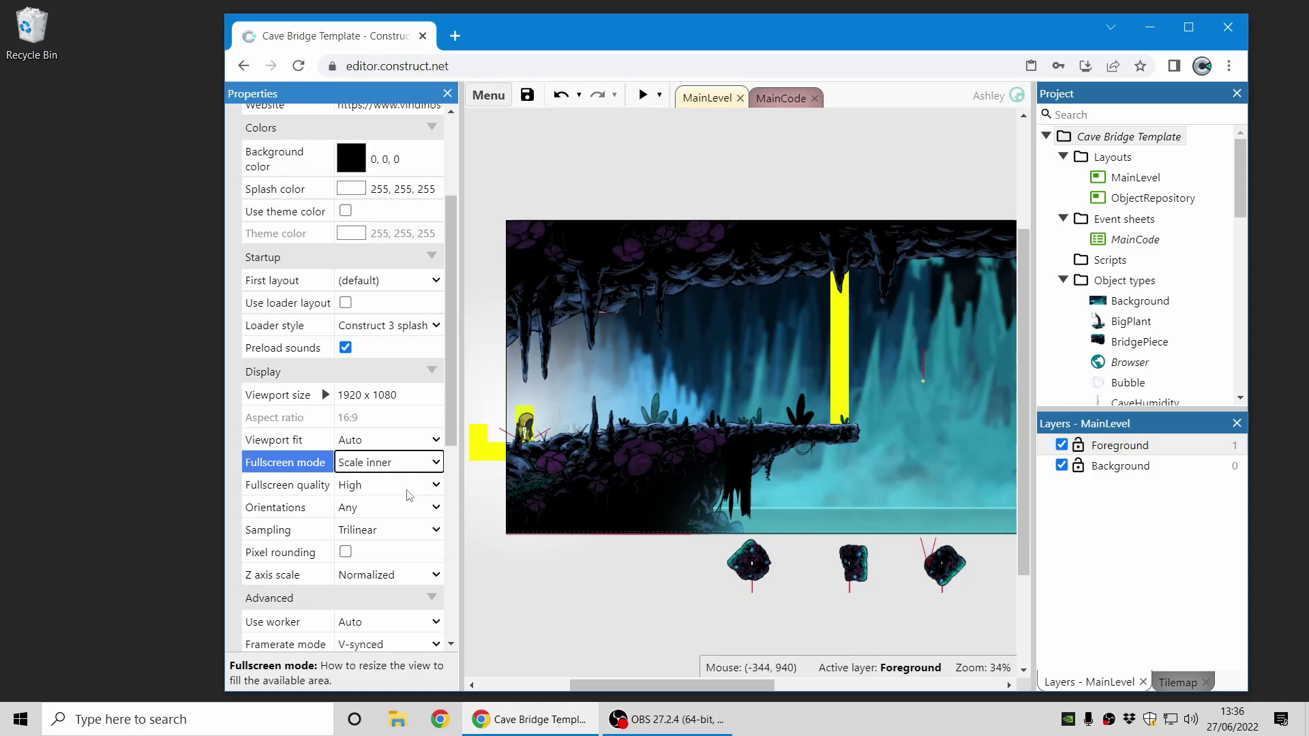
pyautogui.click(643, 95)
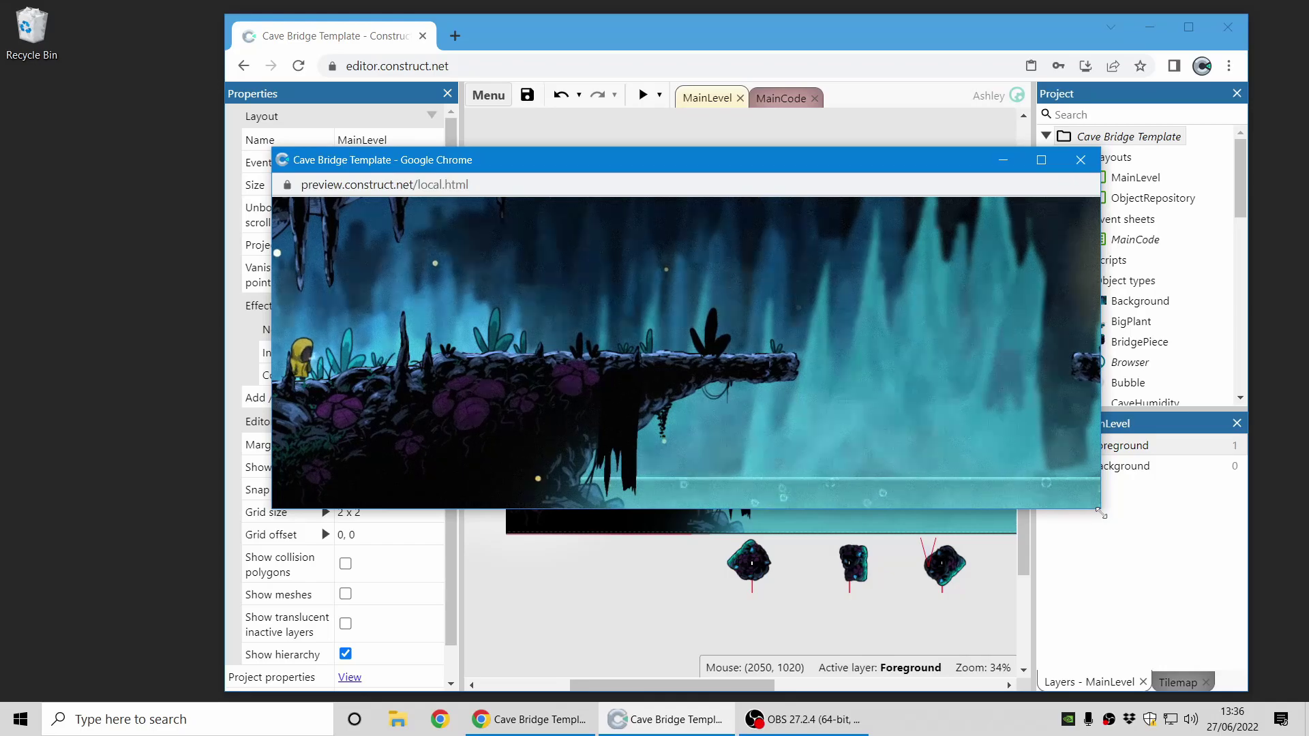
# Resize, move, maximize and restore the Scale inner preview, then close it and show project properties
pyautogui.moveTo(1101, 512); pyautogui.dragTo(1113, 625)
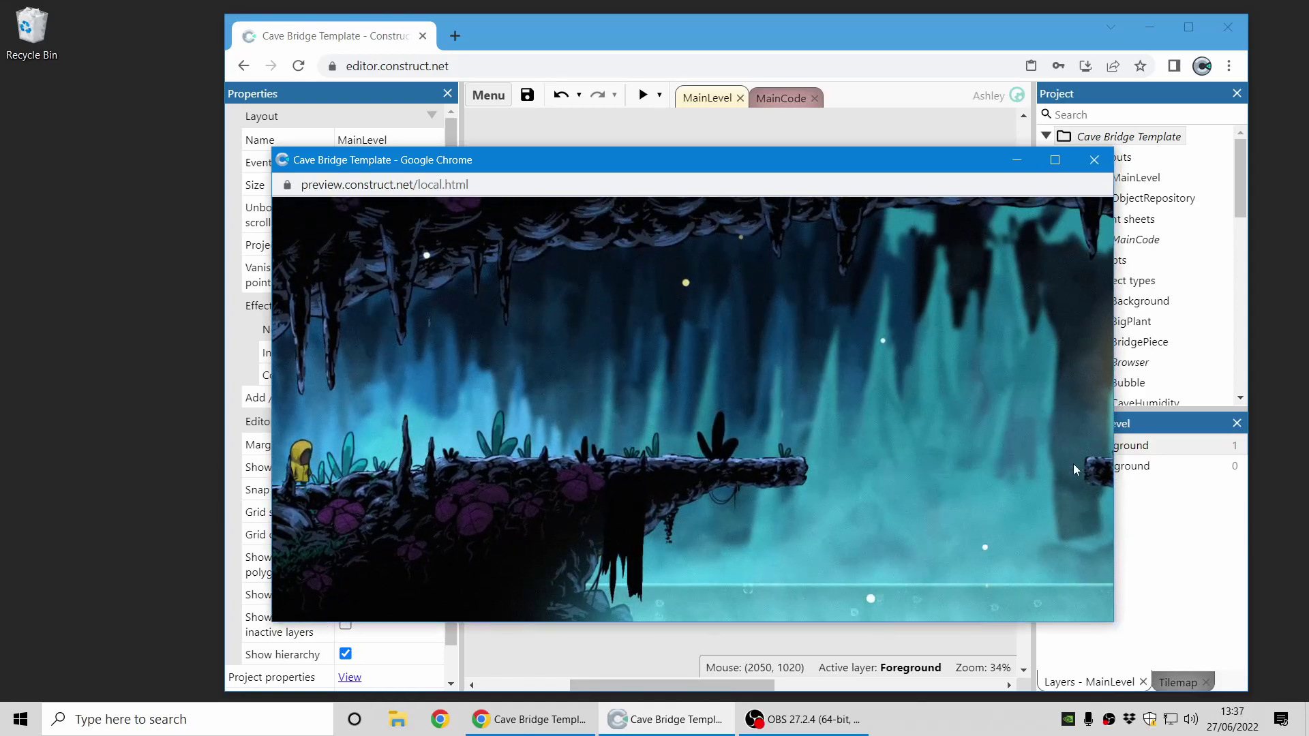
pyautogui.moveTo(1113, 506); pyautogui.dragTo(1202, 531)
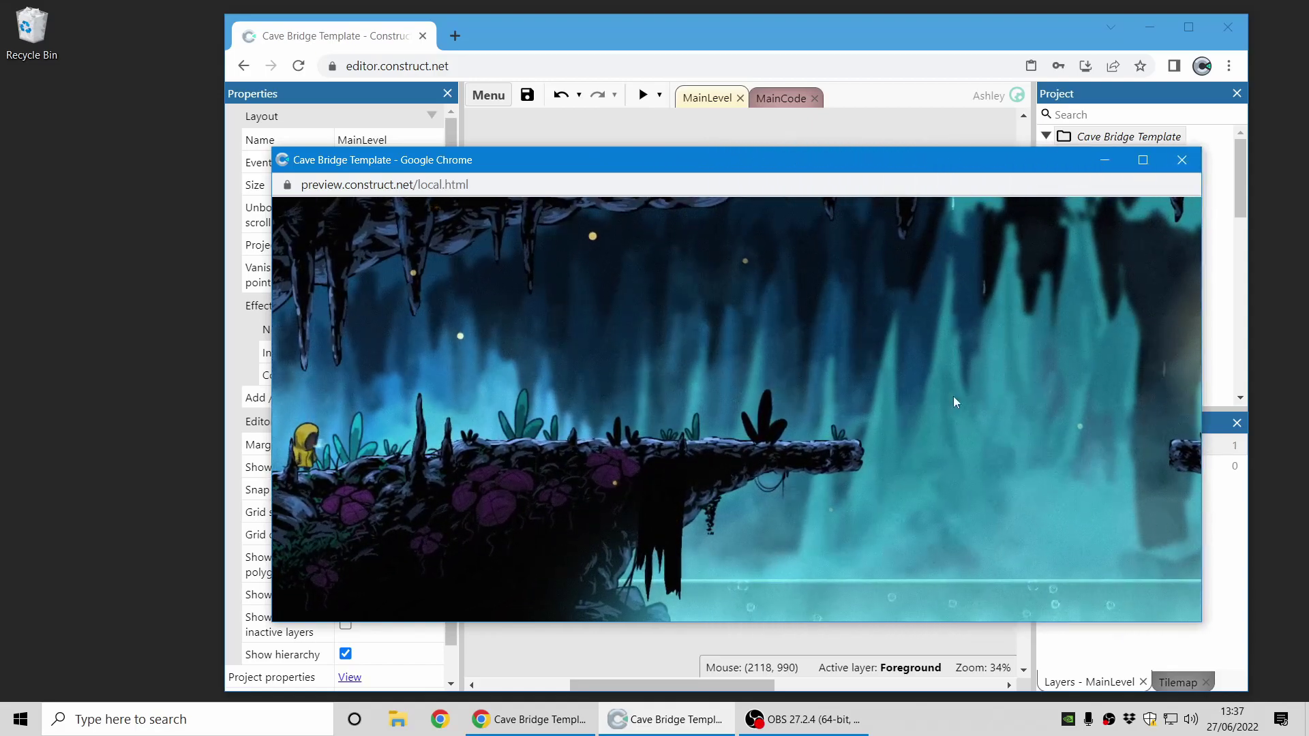
pyautogui.moveTo(977, 161); pyautogui.dragTo(899, 129)
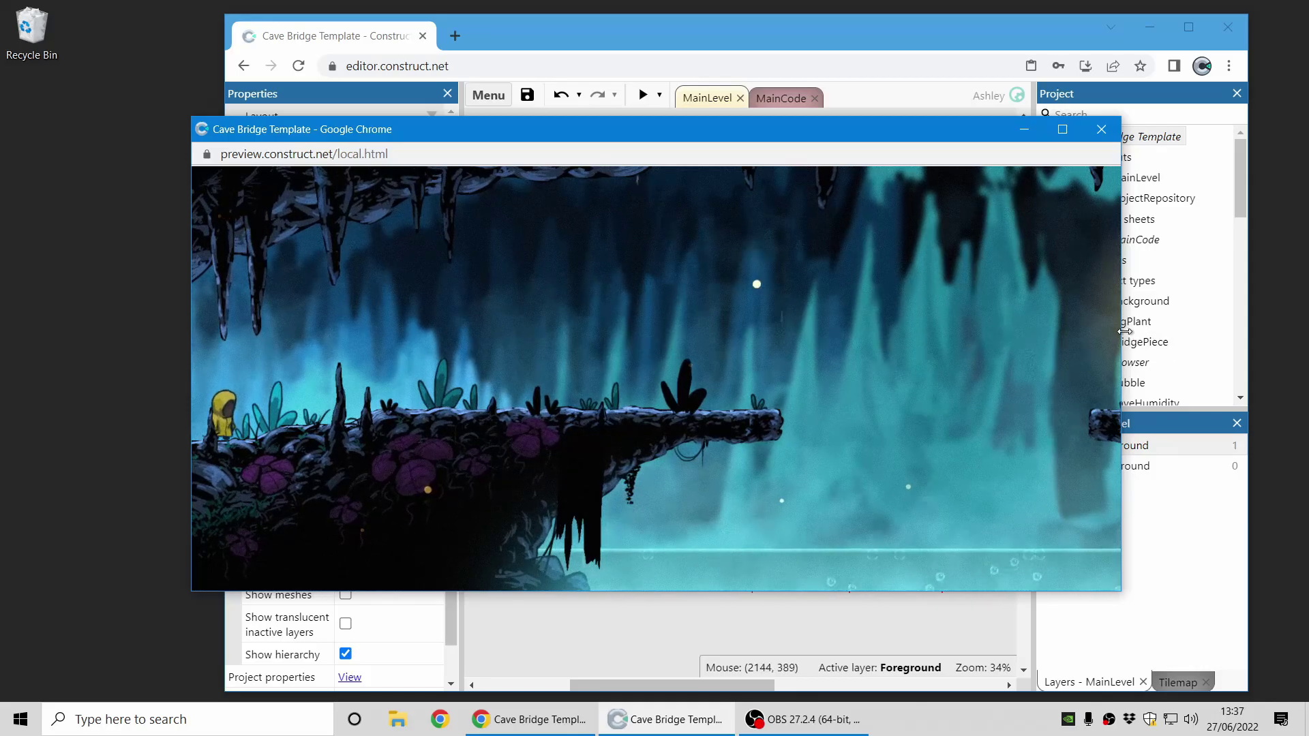
pyautogui.moveTo(1124, 332); pyautogui.dragTo(616, 331)
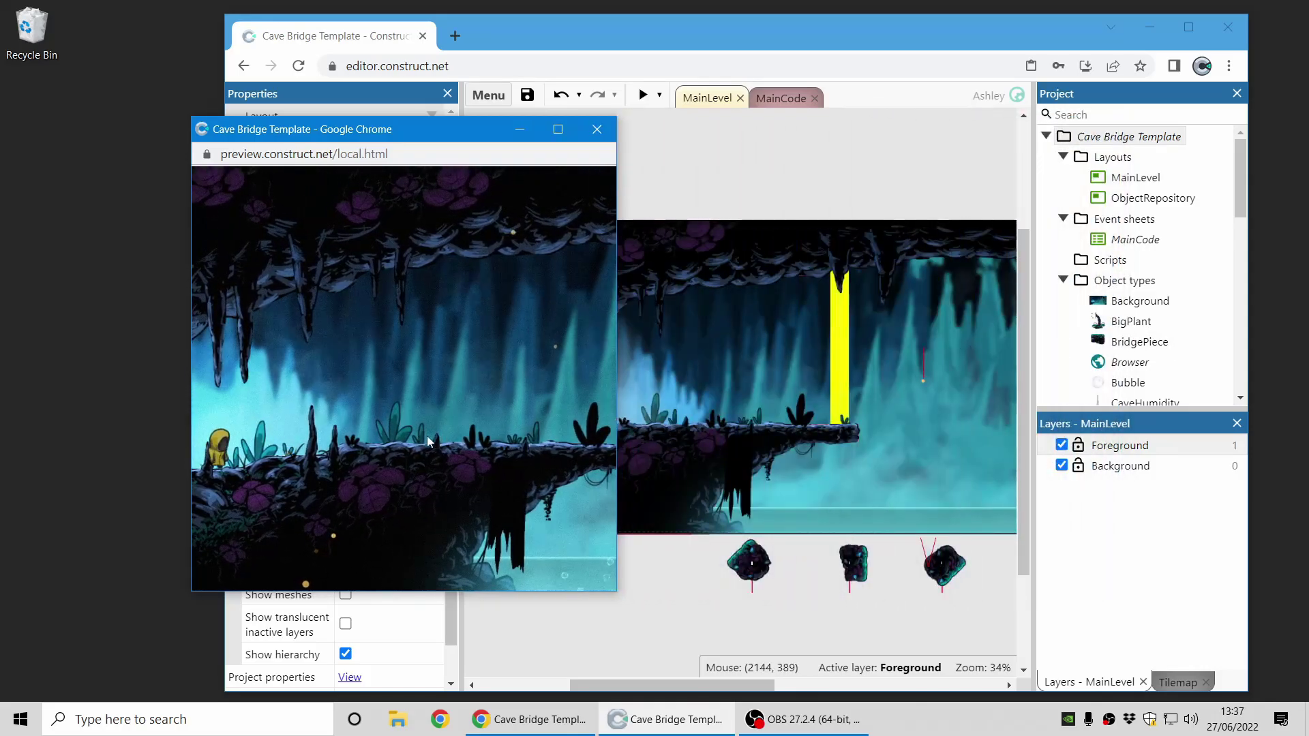
pyautogui.moveTo(618, 317); pyautogui.dragTo(1129, 317)
pyautogui.click(1070, 129)
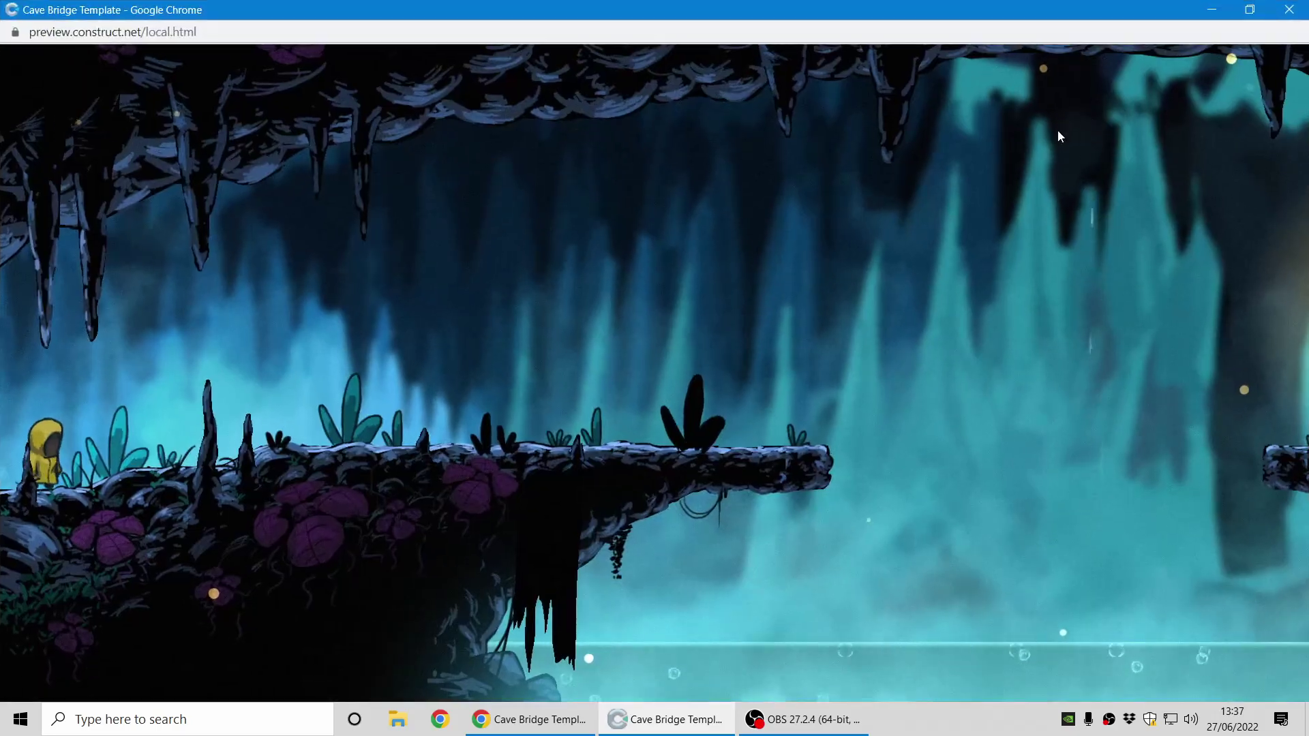
pyautogui.doubleClick(718, 20)
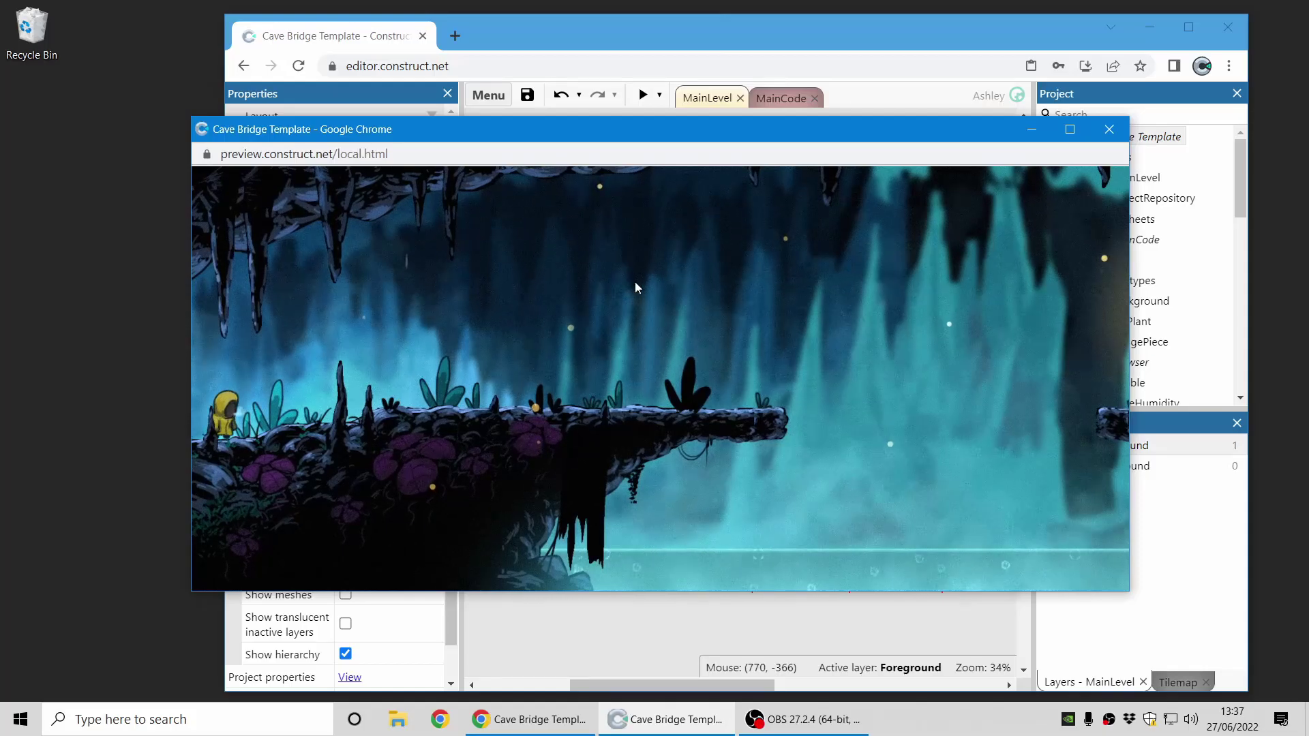
pyautogui.click(1112, 133)
pyautogui.click(1119, 140)
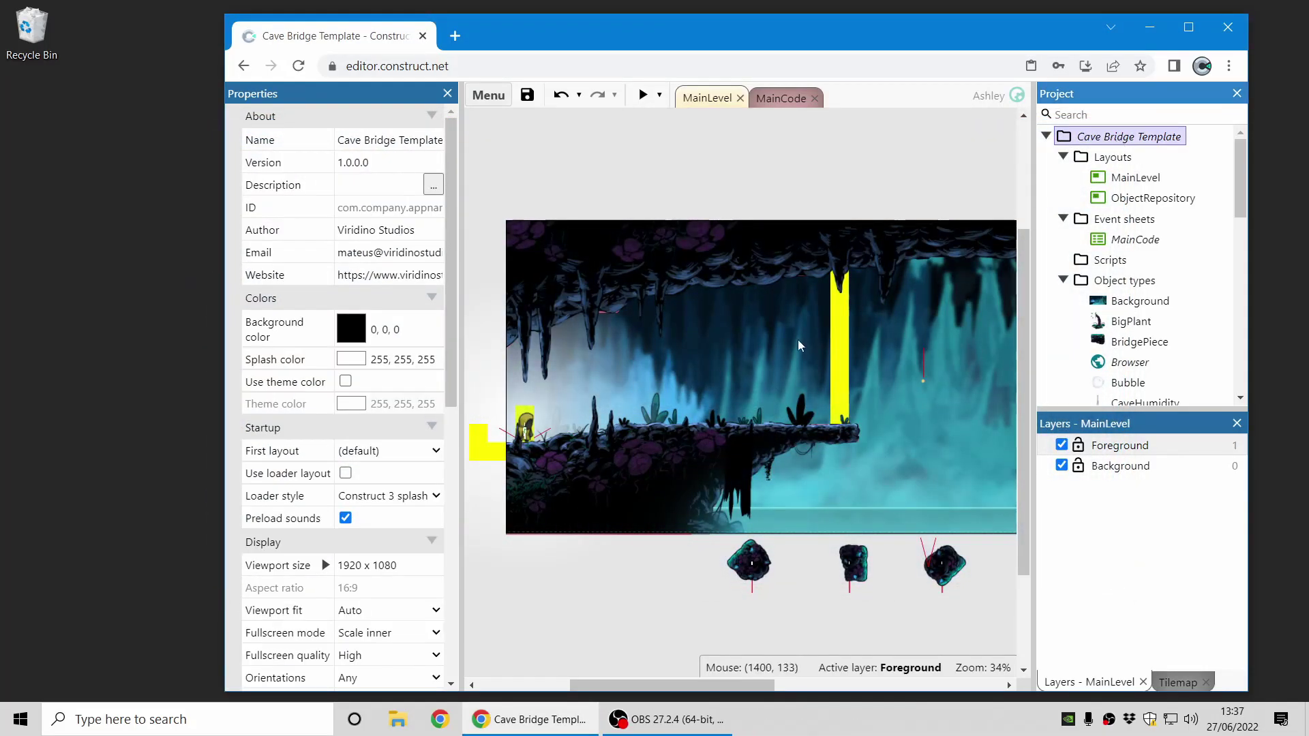
# Set the Fullscreen mode to Scale outer and launch a preview
pyautogui.scroll(-4, 344, 462)
pyautogui.click(403, 379)
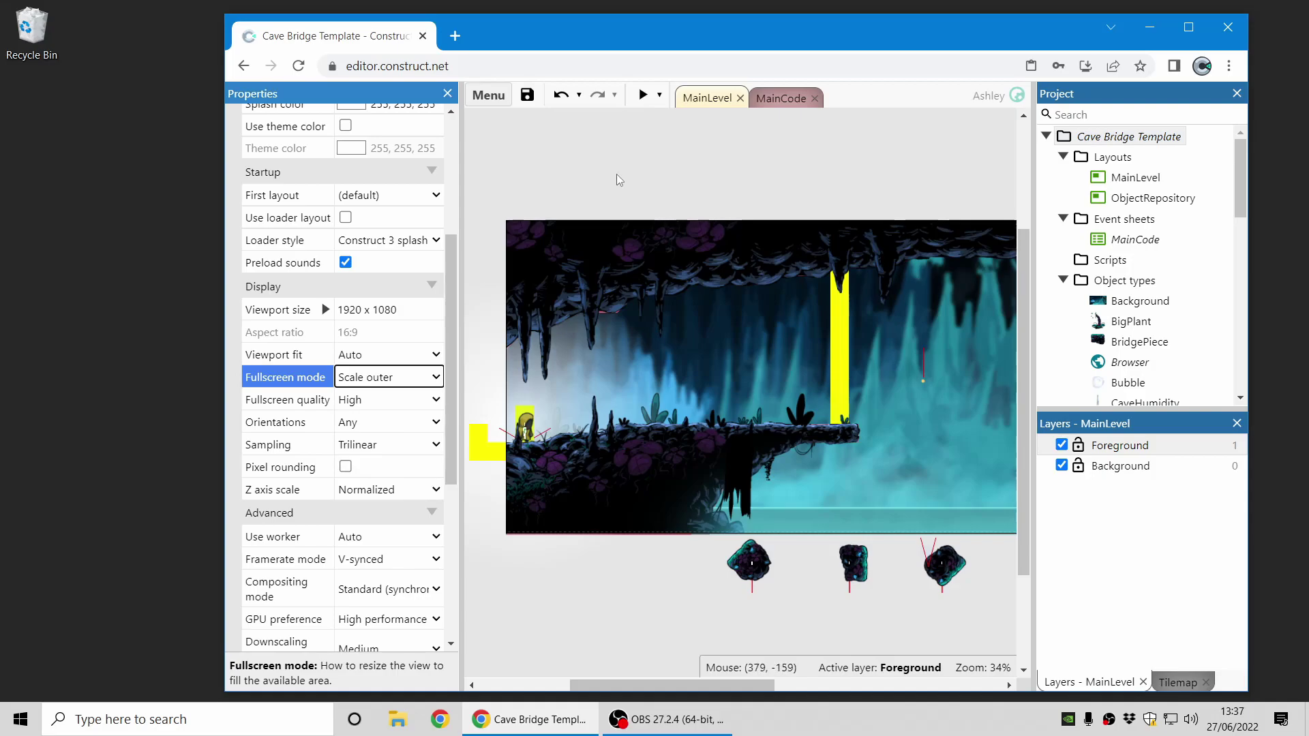
pyautogui.click(643, 95)
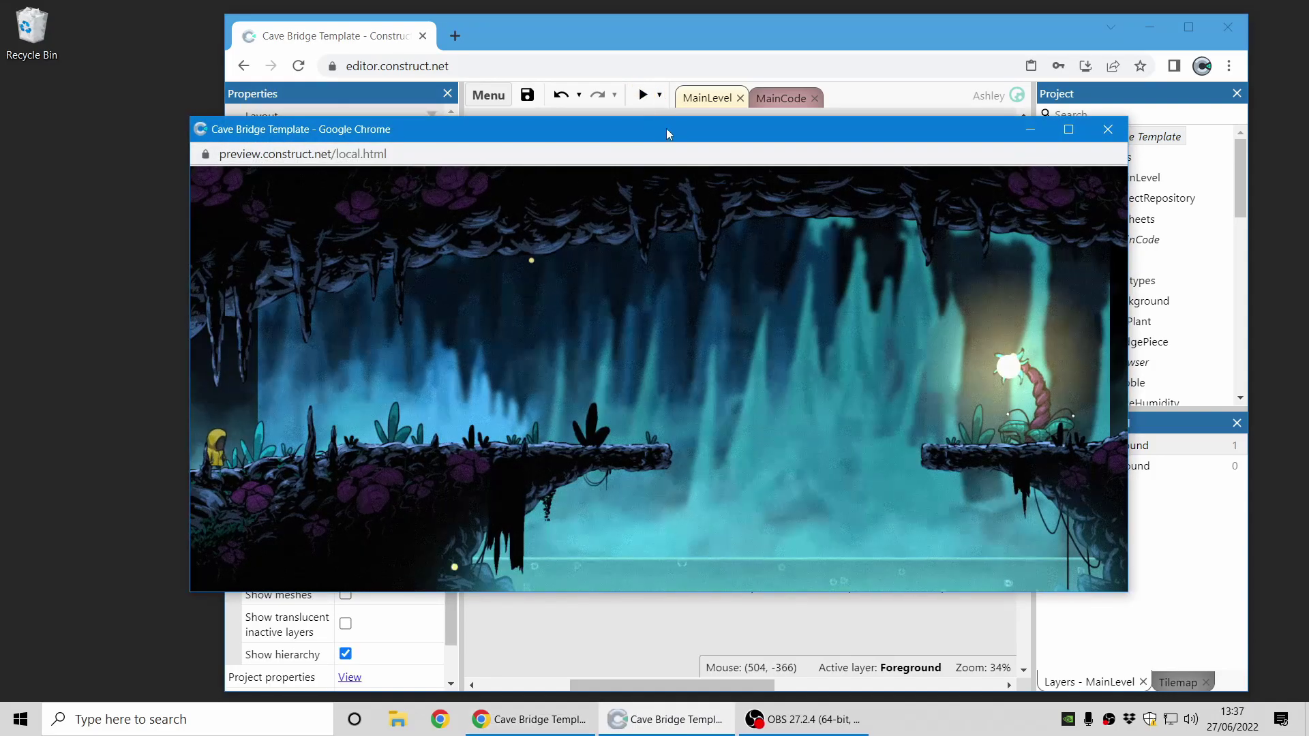
# Move and resize the Scale outer preview through narrow and wide sizes, then close it
pyautogui.moveTo(667, 133); pyautogui.dragTo(726, 143)
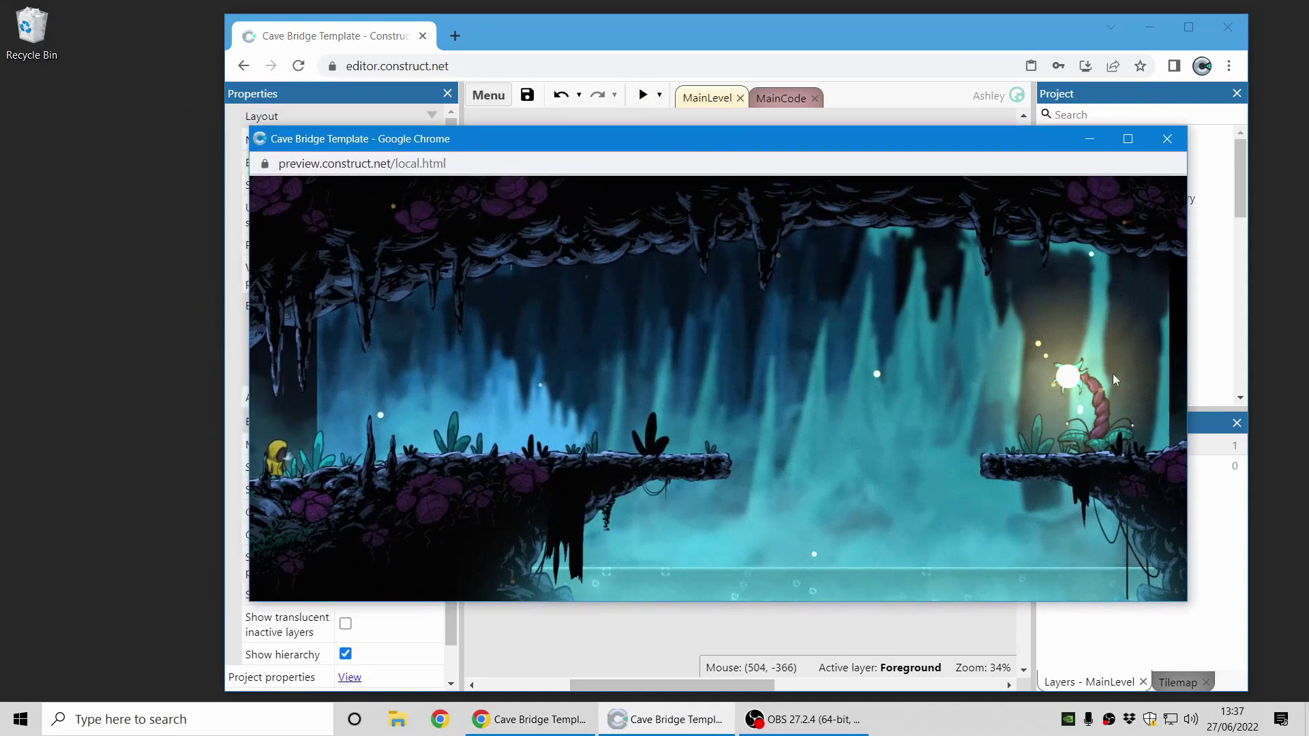
pyautogui.moveTo(1189, 359); pyautogui.dragTo(659, 419)
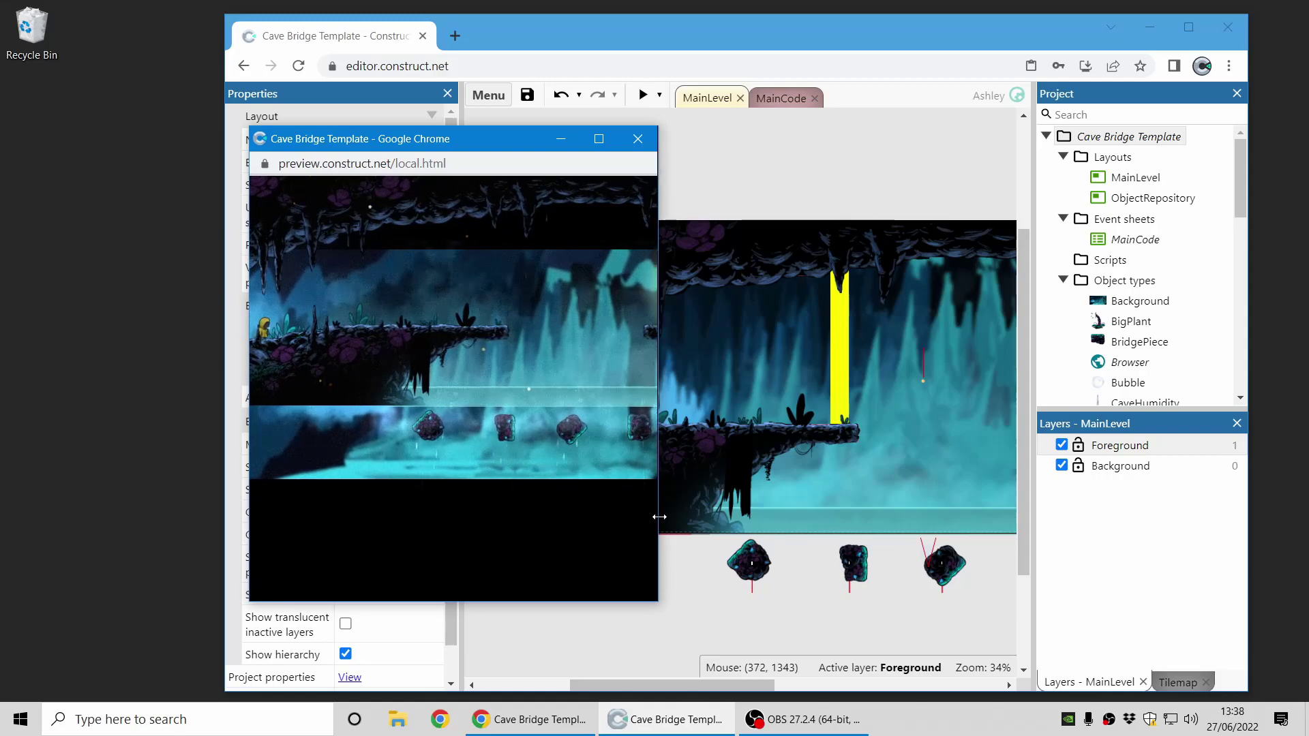
pyautogui.moveTo(658, 520); pyautogui.dragTo(1095, 528)
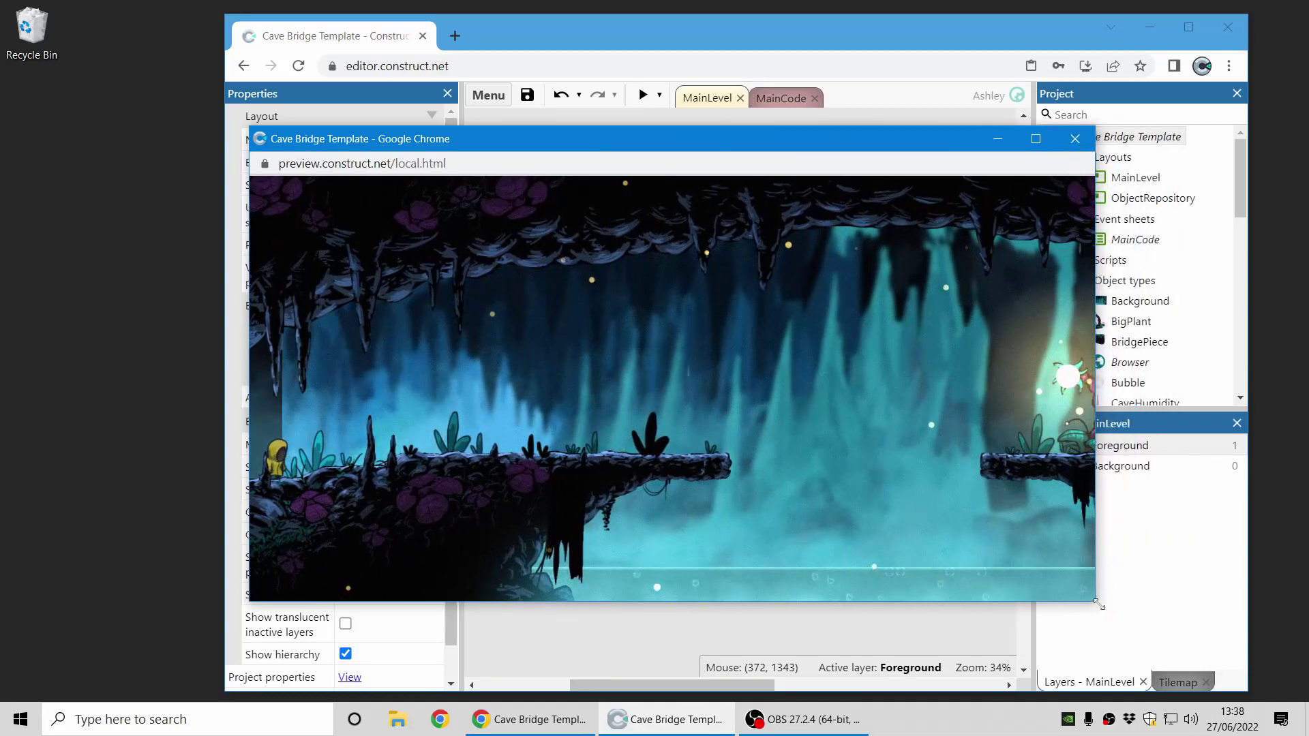
pyautogui.moveTo(1099, 606); pyautogui.dragTo(1047, 592)
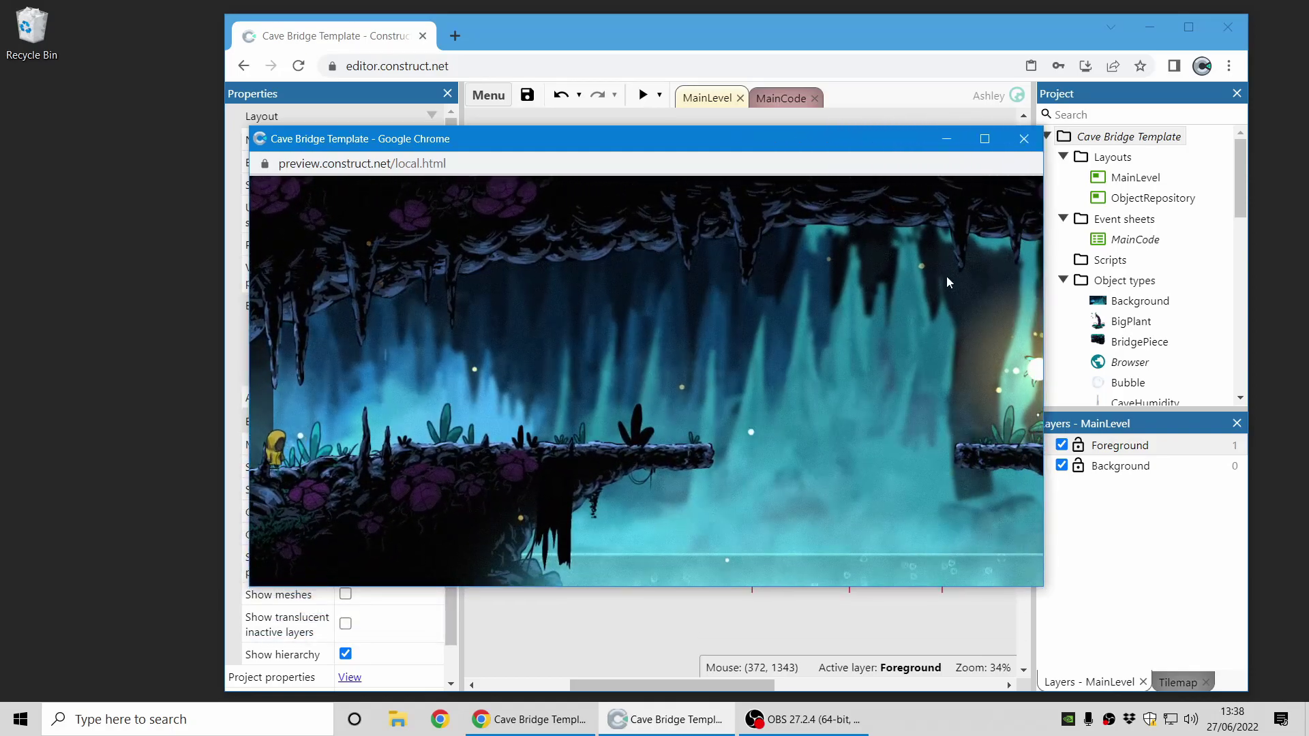
pyautogui.click(1029, 141)
# Set Fullscreen mode back to Letterbox scale and select MainCode event 21 (Keyboard On F pressed)
pyautogui.click(1129, 136)
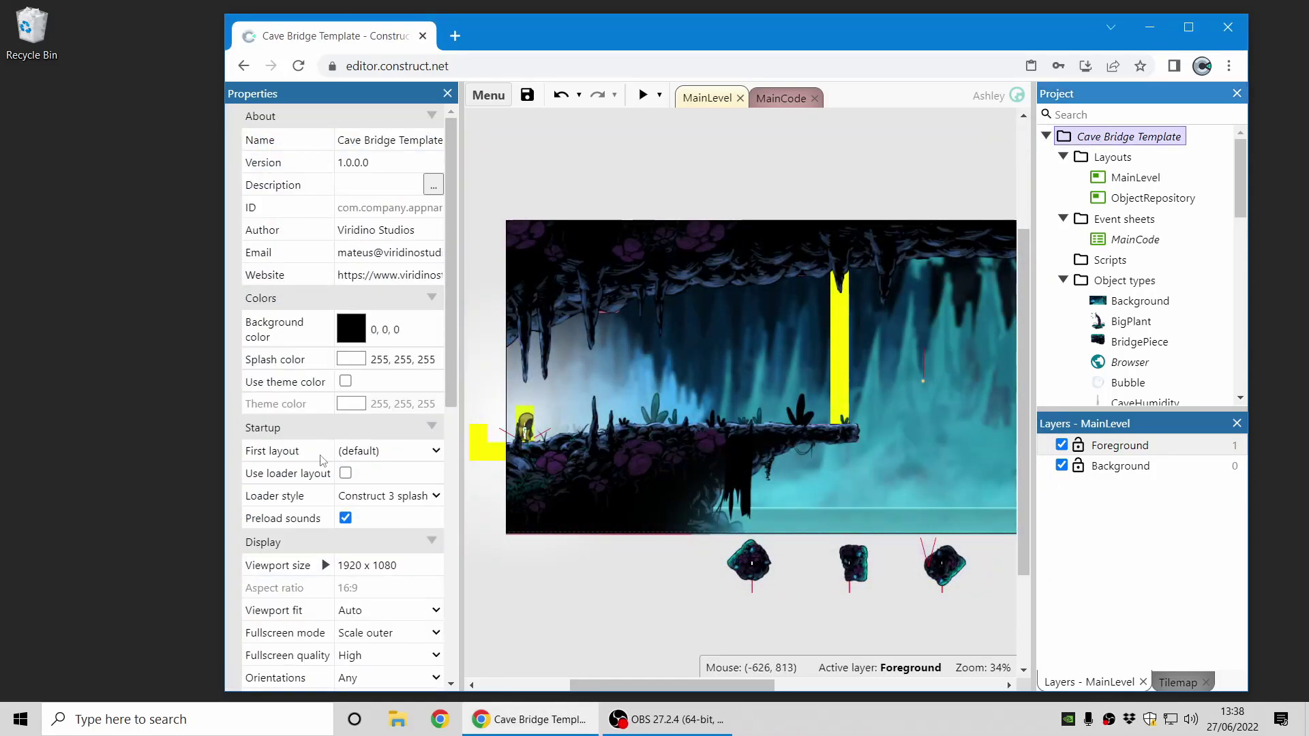
pyautogui.scroll(-2, 323, 461)
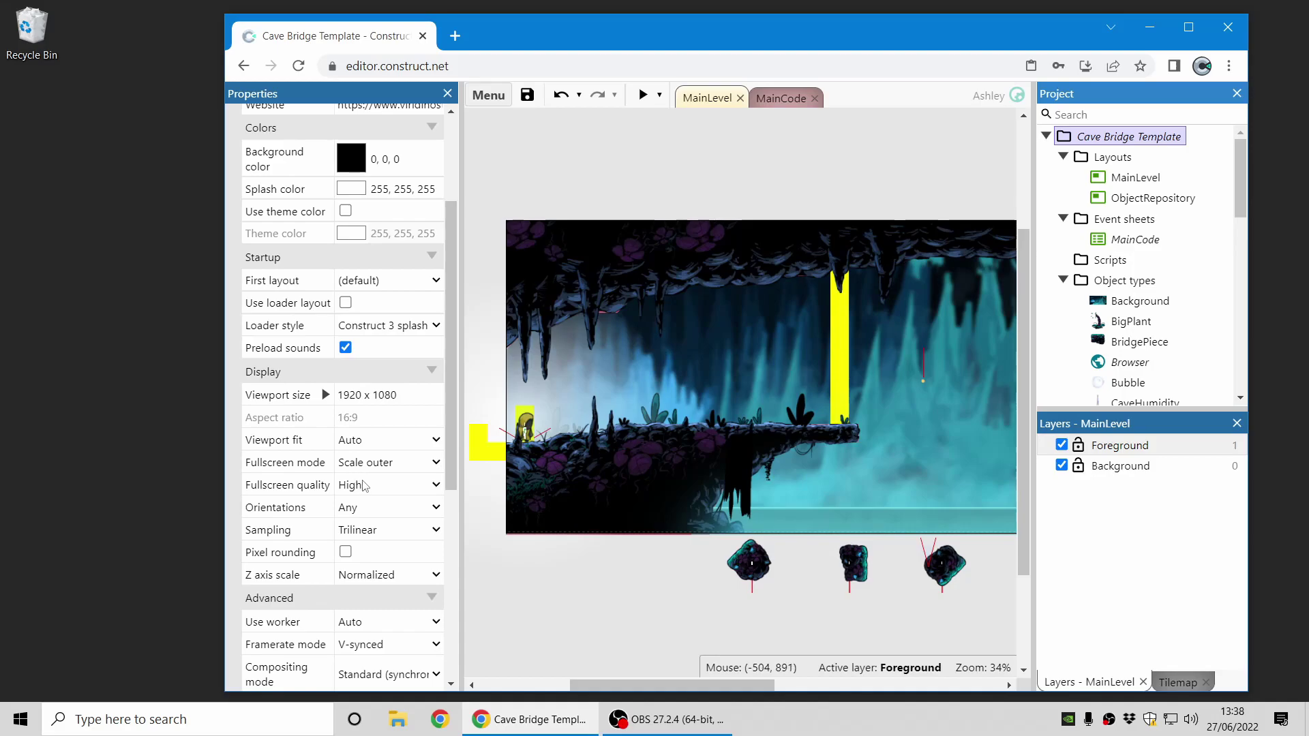
pyautogui.click(384, 464)
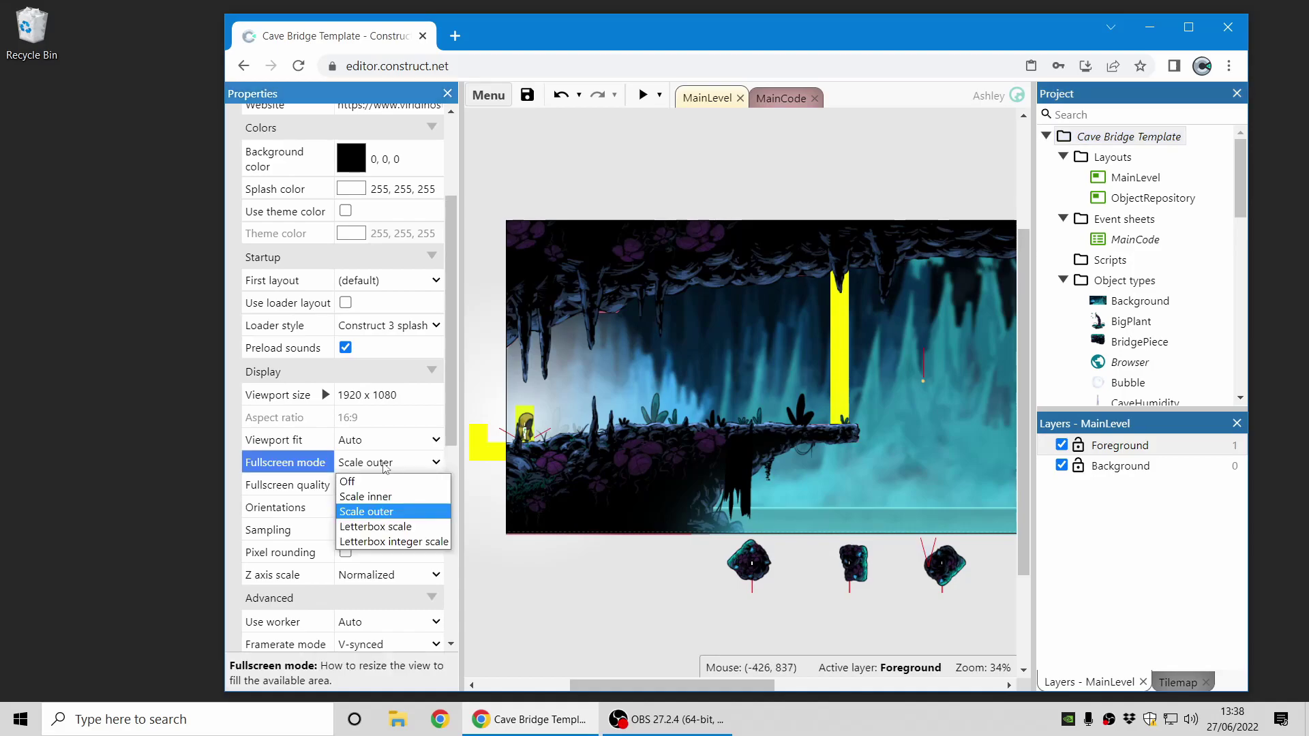
pyautogui.click(394, 528)
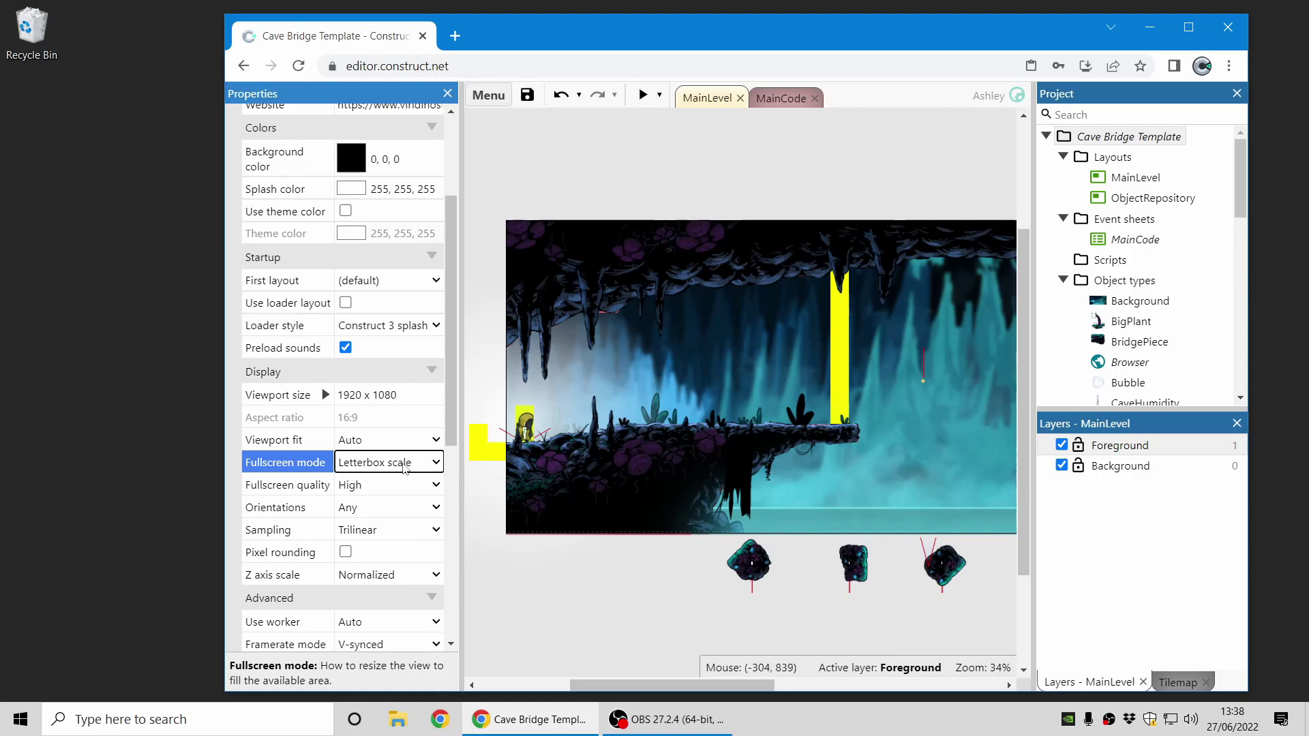
pyautogui.click(781, 99)
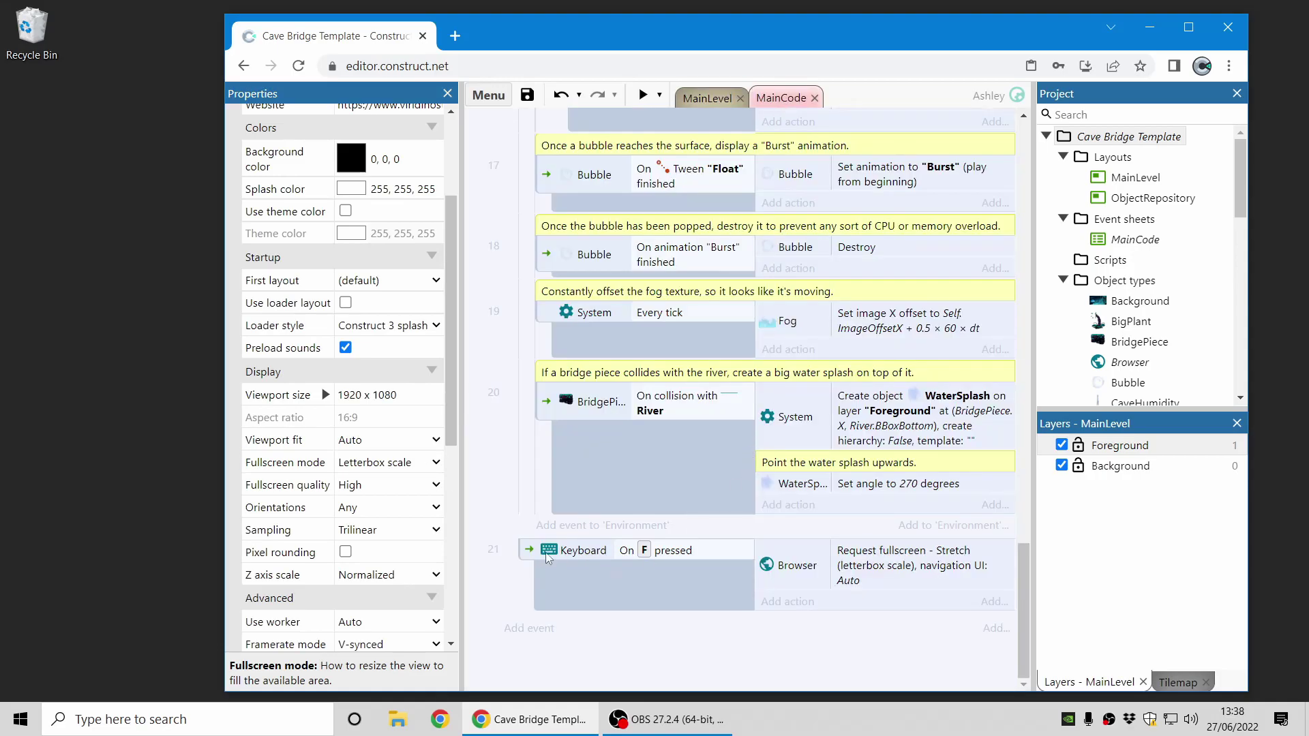
pyautogui.click(521, 555)
# Preview the letterboxed game, enter browser fullscreen with F, exit with Esc, then enlarge the window
pyautogui.click(643, 96)
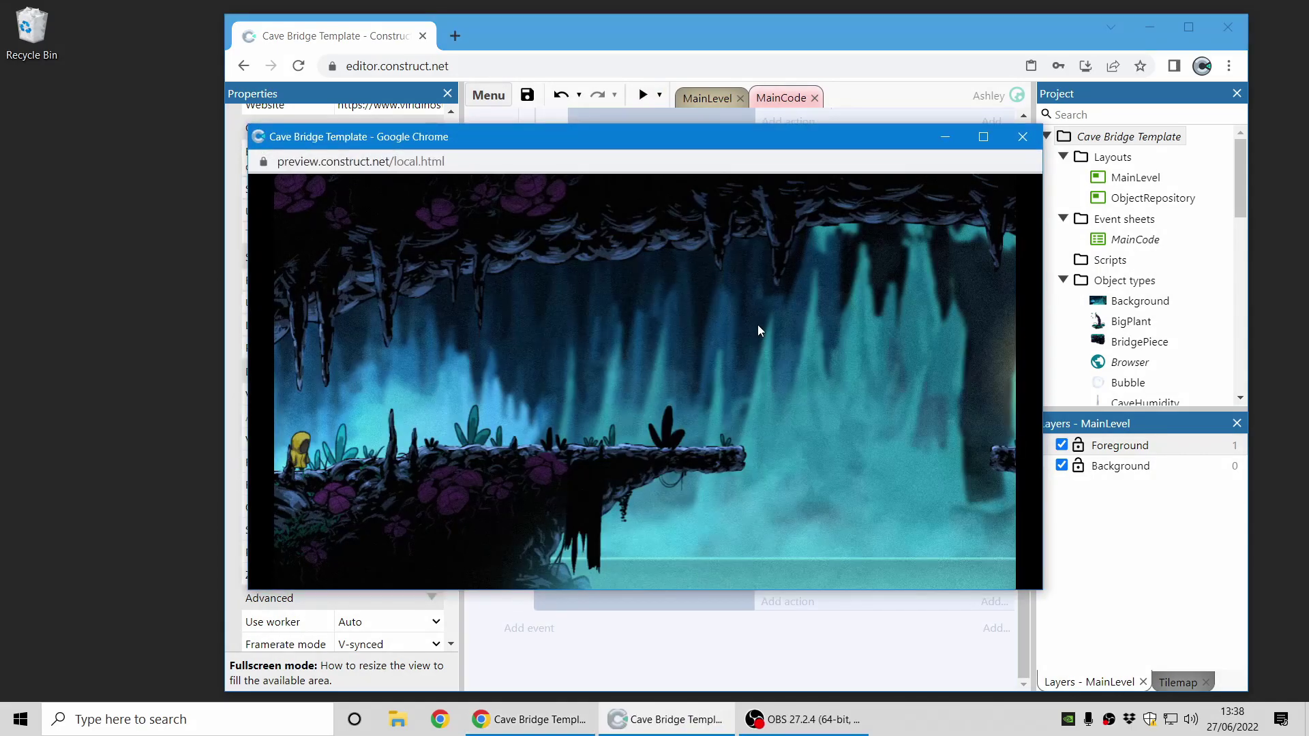
pyautogui.moveTo(1046, 592); pyautogui.dragTo(1076, 507)
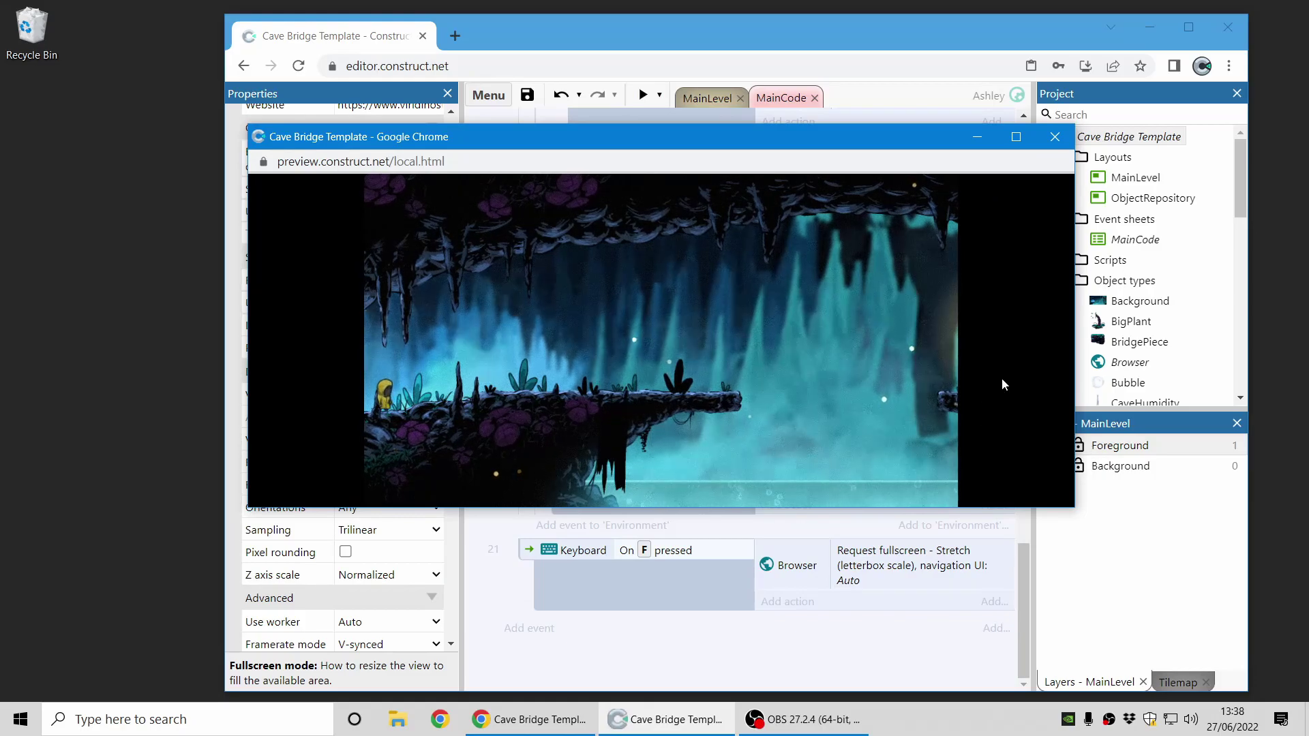
pyautogui.press('f')
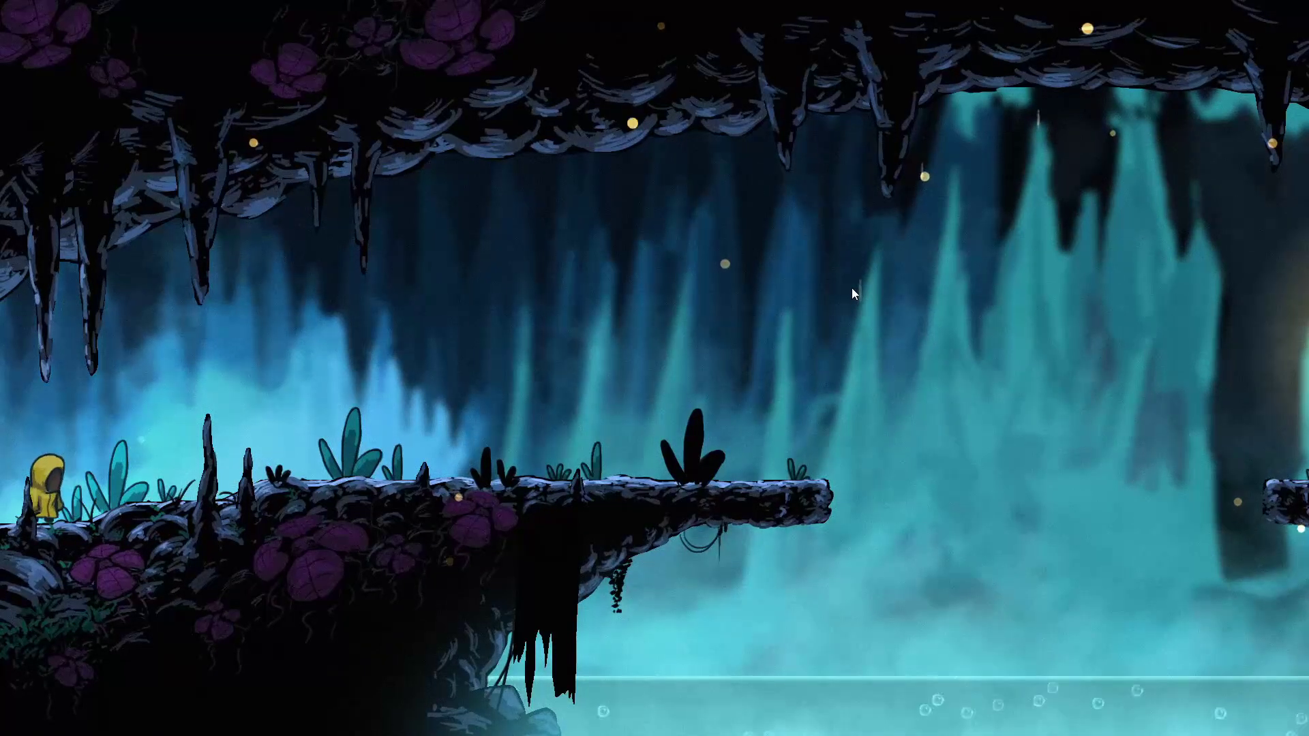
pyautogui.press('Escape')
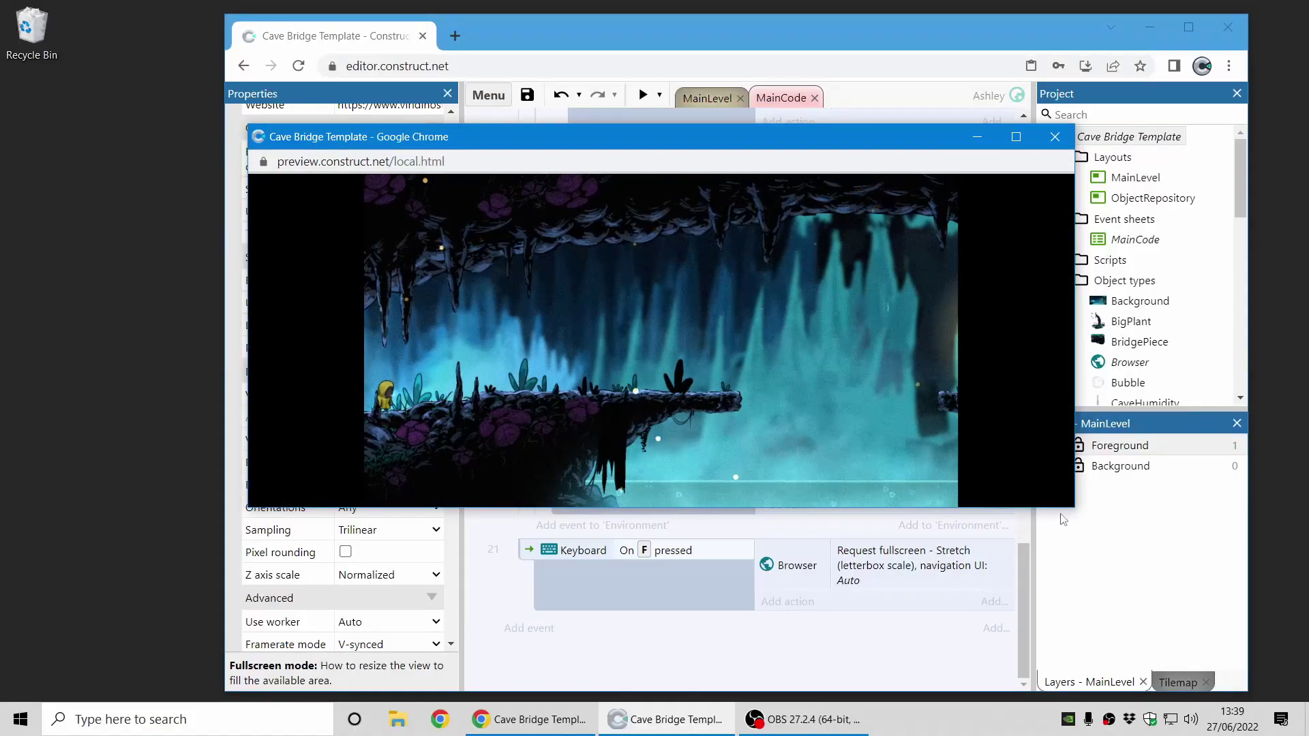
pyautogui.moveTo(1072, 509); pyautogui.dragTo(1104, 543)
# Close the Cave Bridge preview and project, discarding unsaved changes
pyautogui.click(1085, 137)
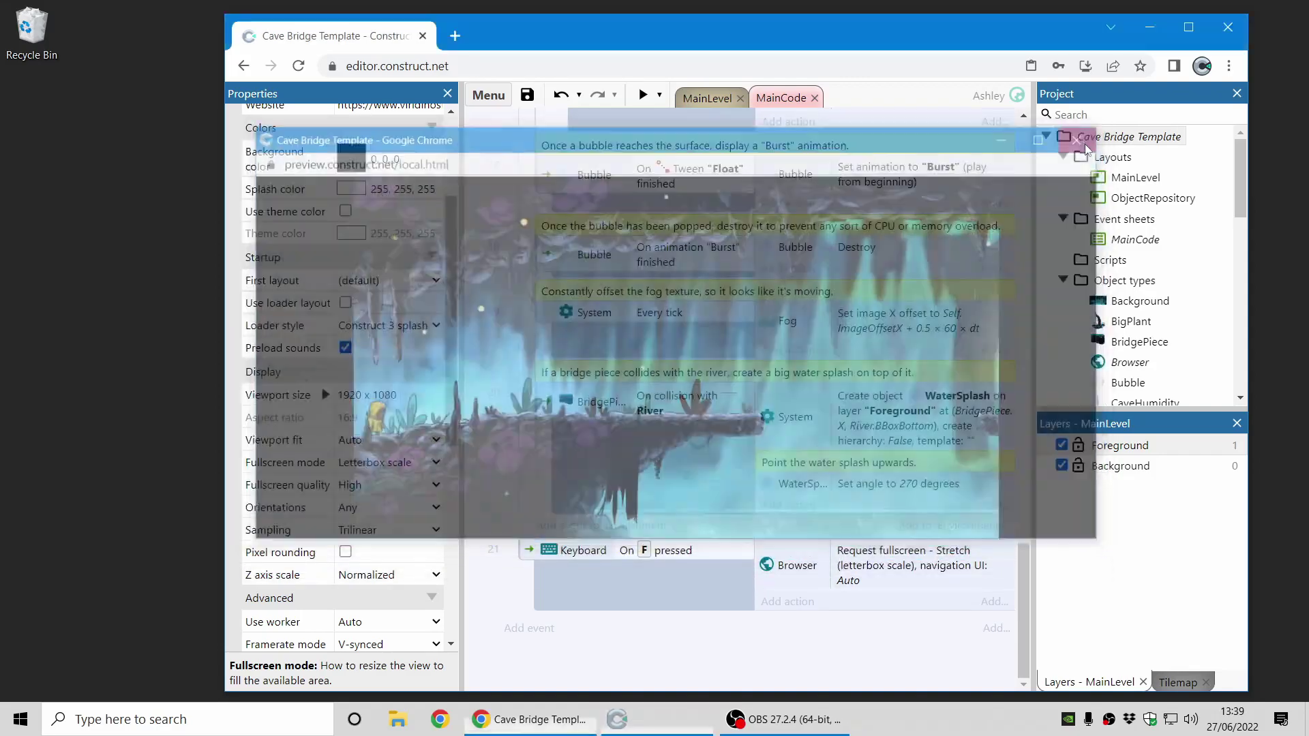
pyautogui.rightClick(1106, 137)
pyautogui.click(1175, 320)
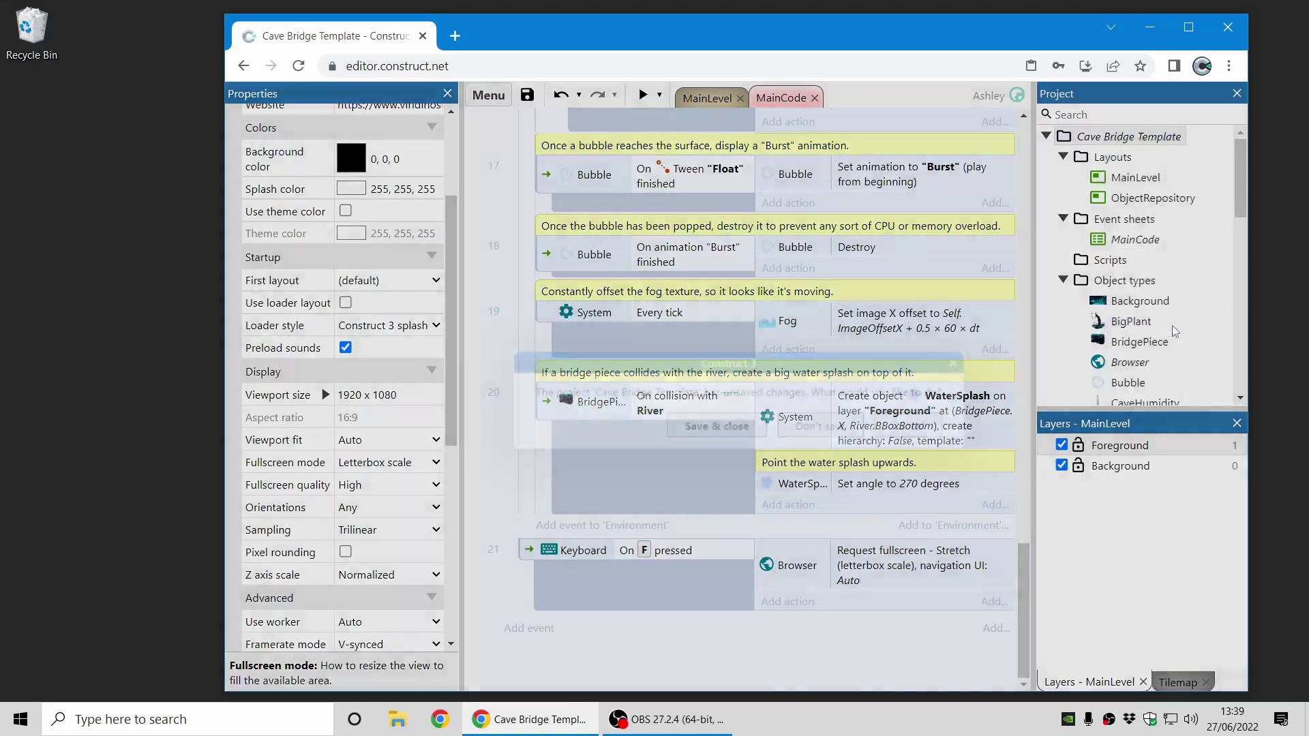
pyautogui.click(823, 432)
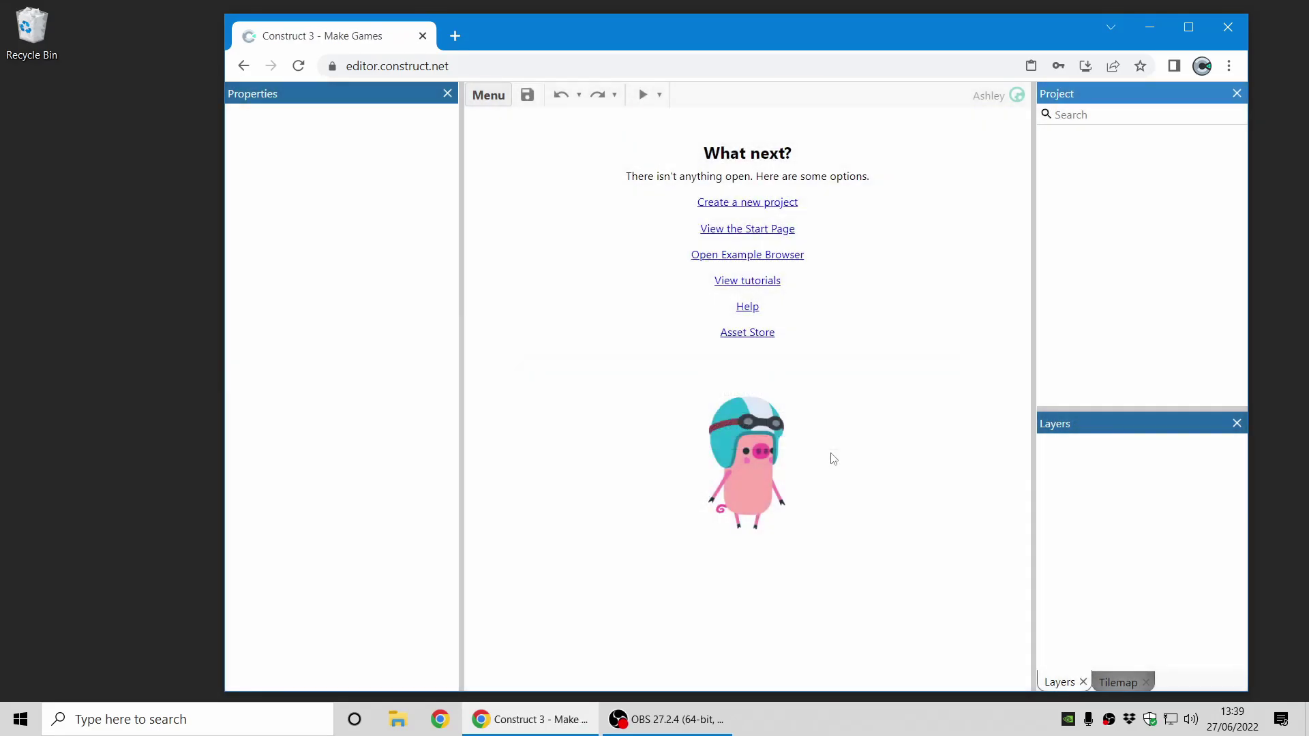
# Open the Kiwi Story example from the Example Browser's Demo game filter
pyautogui.click(770, 260)
pyautogui.click(883, 205)
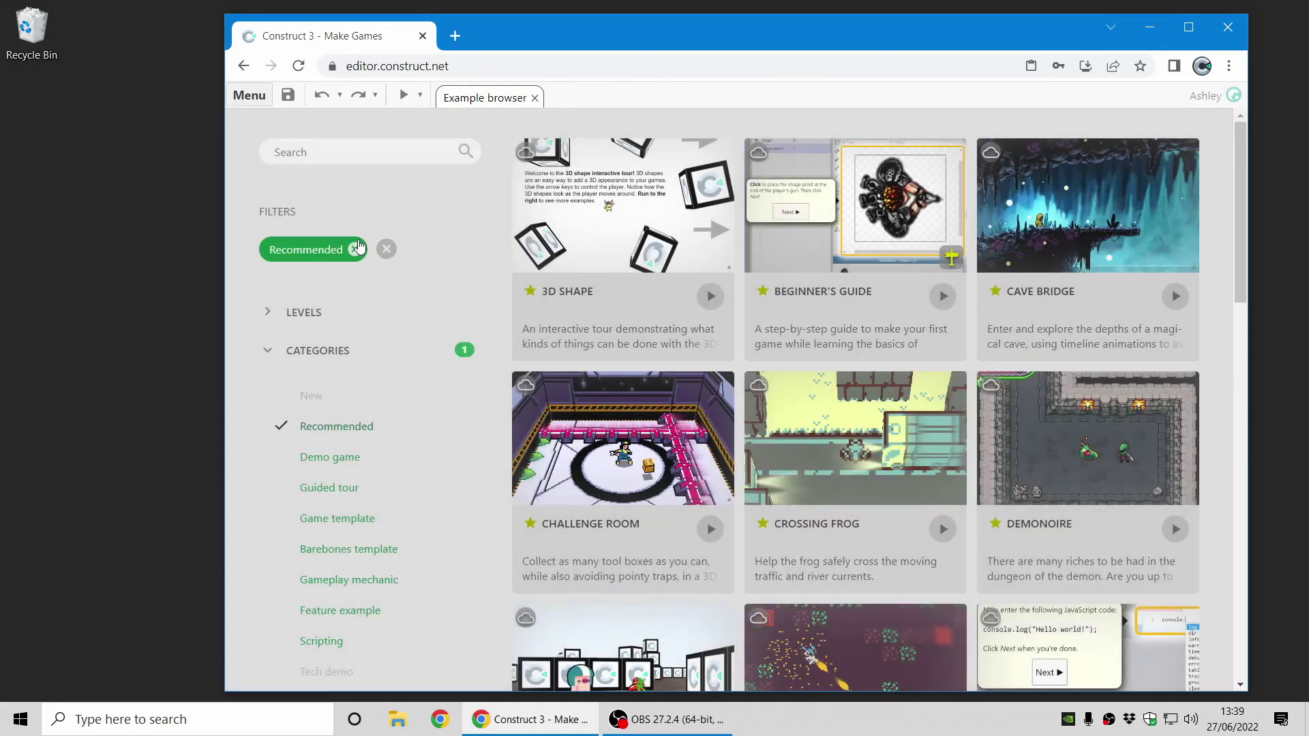
pyautogui.click(356, 248)
pyautogui.click(333, 459)
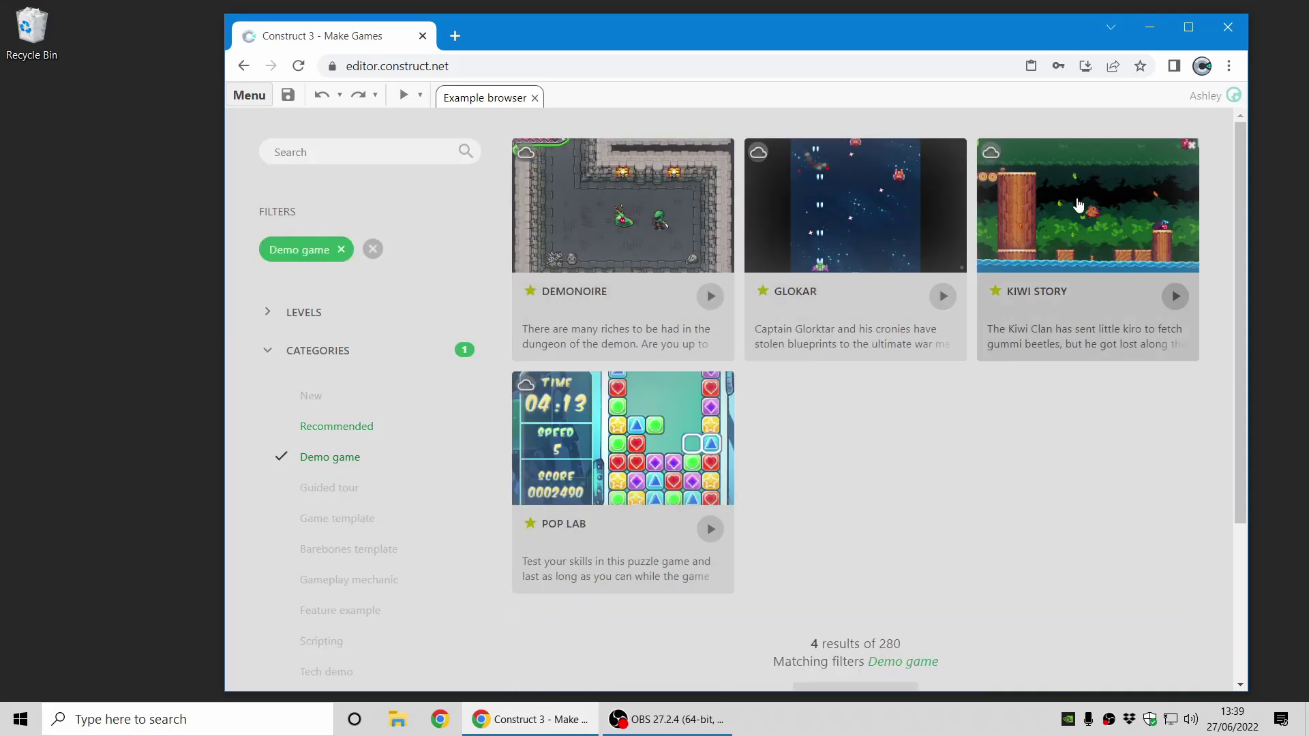
pyautogui.click(1079, 205)
pyautogui.click(792, 369)
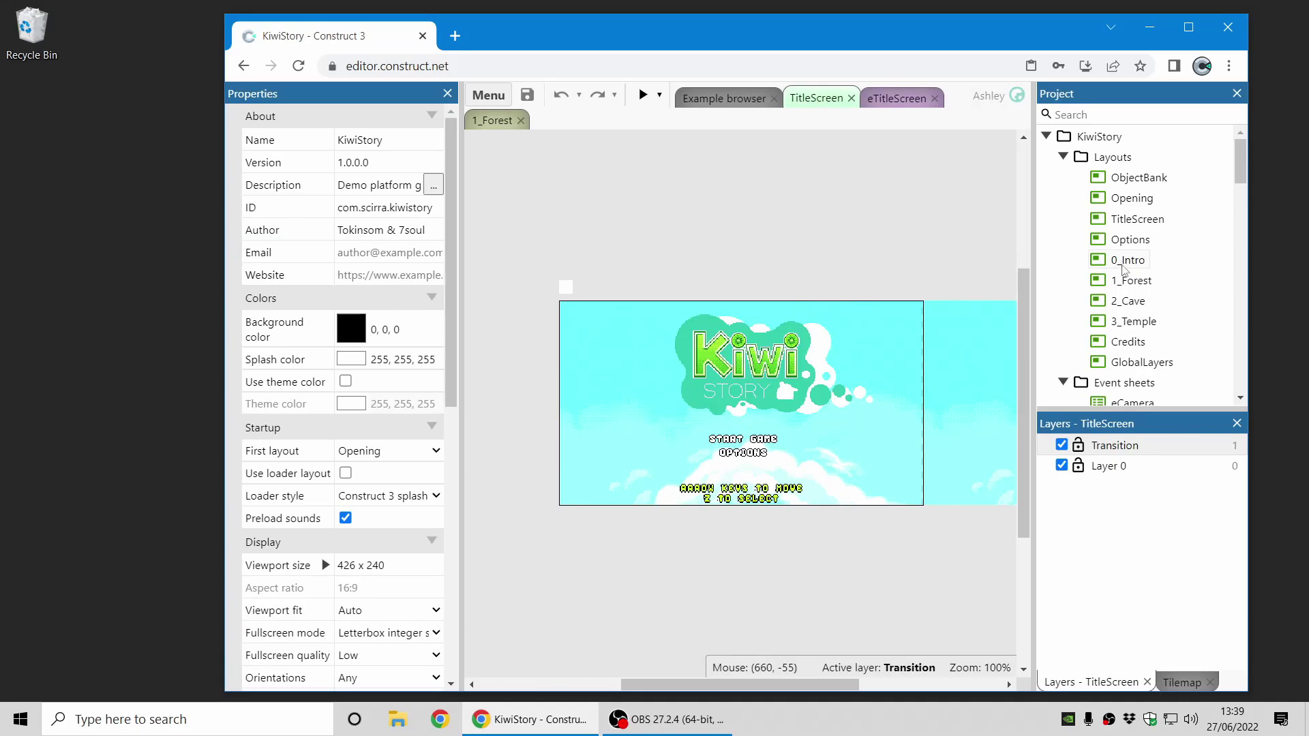
# Open Kiwi Story's 0_Intro layout
pyautogui.doubleClick(1129, 260)
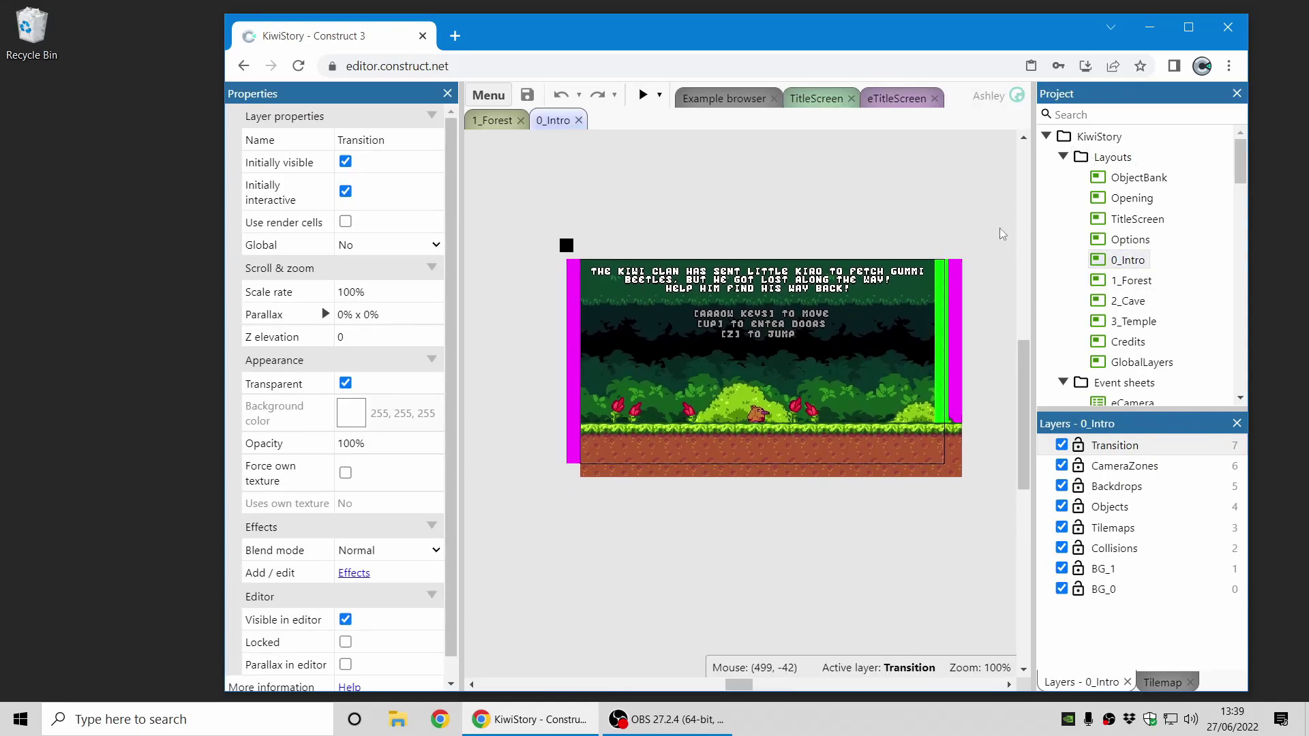
pyautogui.keyDown('ctrl'); pyautogui.scroll(6, 812, 419); pyautogui.keyUp('ctrl')
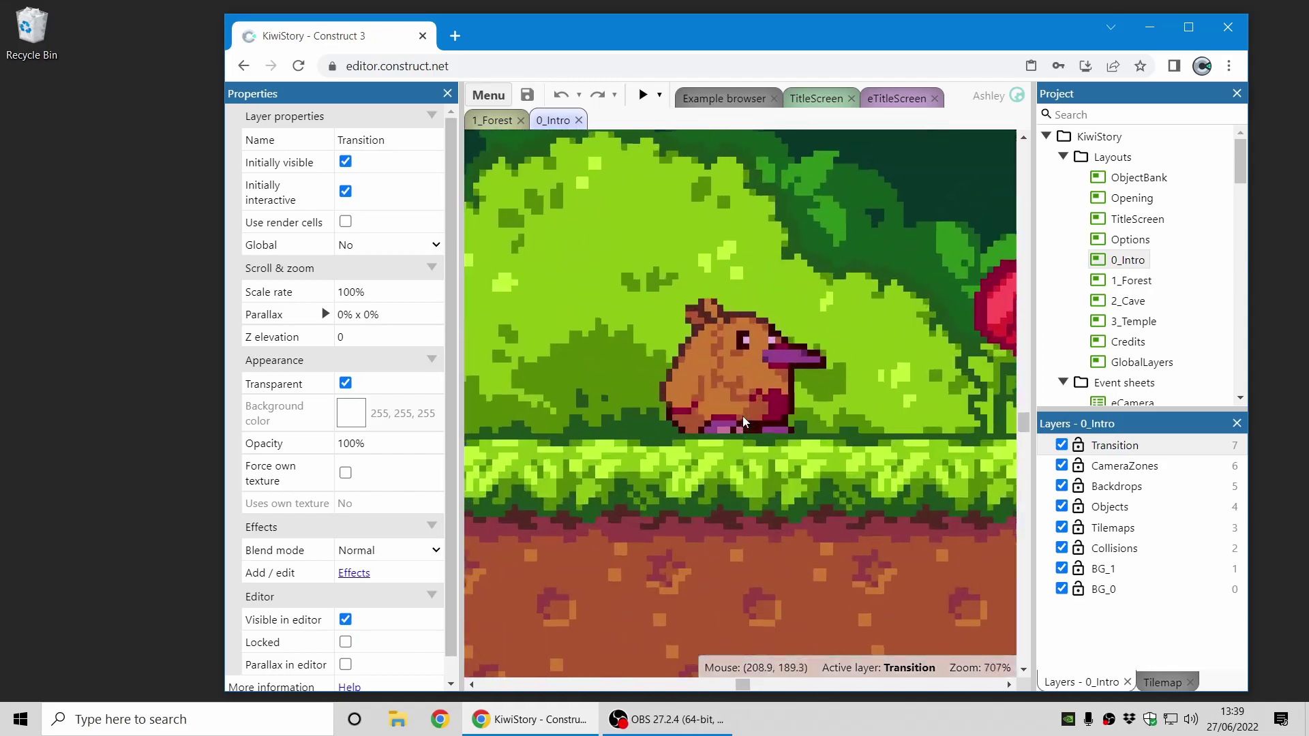
pyautogui.keyDown('ctrl'); pyautogui.scroll(-3, 757, 397); pyautogui.keyUp('ctrl')
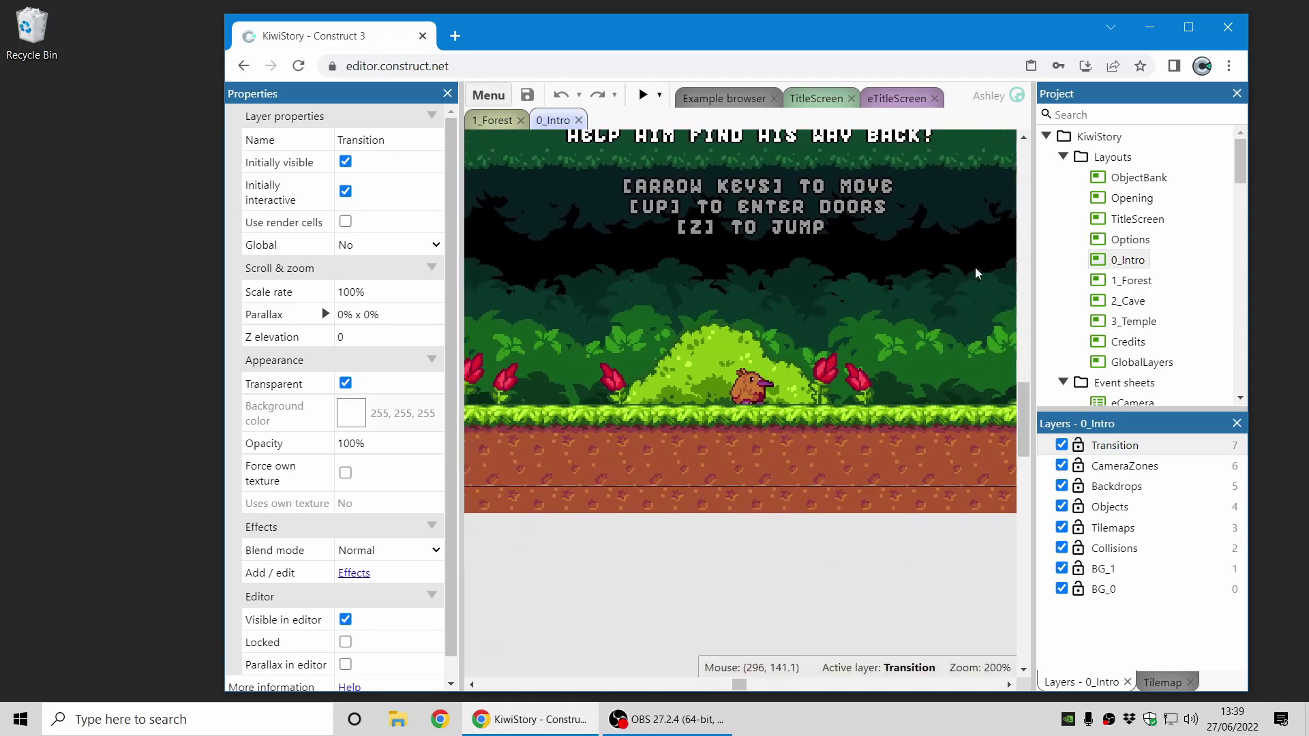
# Keep the KiwiStory project's Fullscreen mode at Letterbox integer scale
pyautogui.click(1103, 139)
pyautogui.scroll(-3, 330, 541)
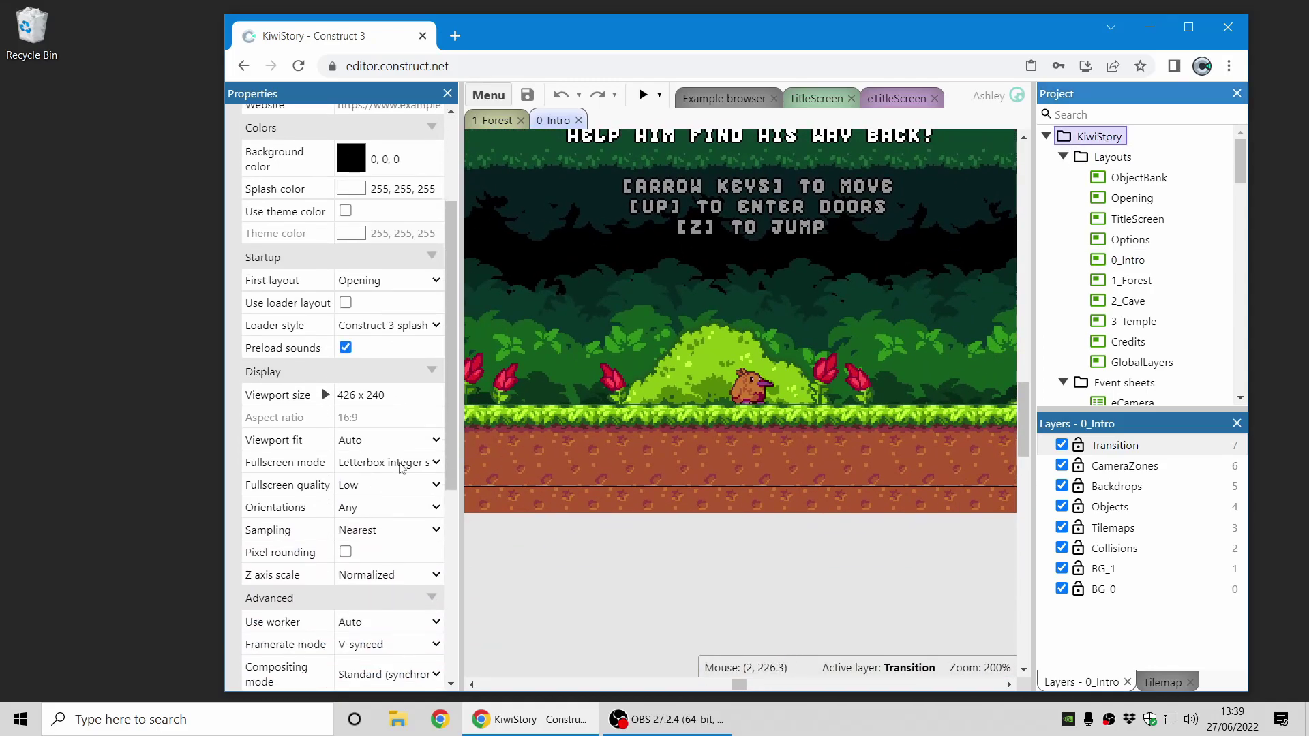
pyautogui.click(405, 463)
pyautogui.click(422, 463)
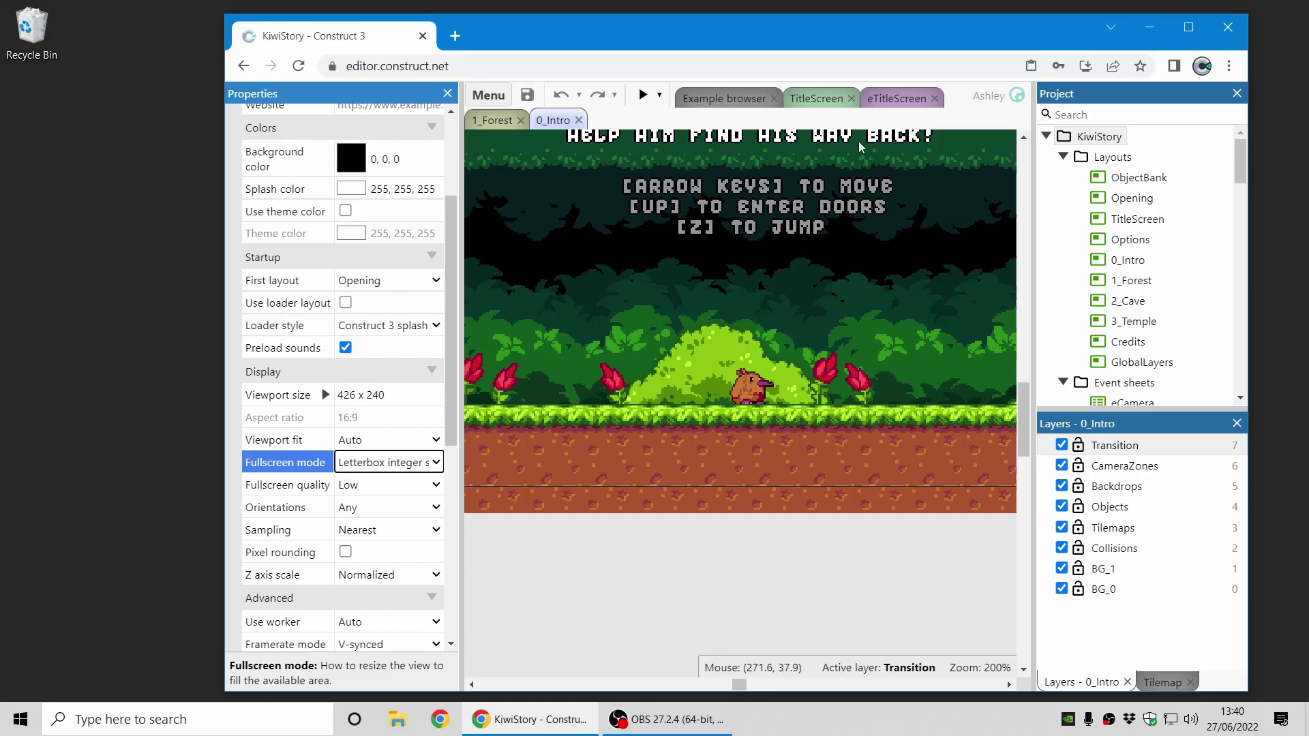
pyautogui.click(643, 95)
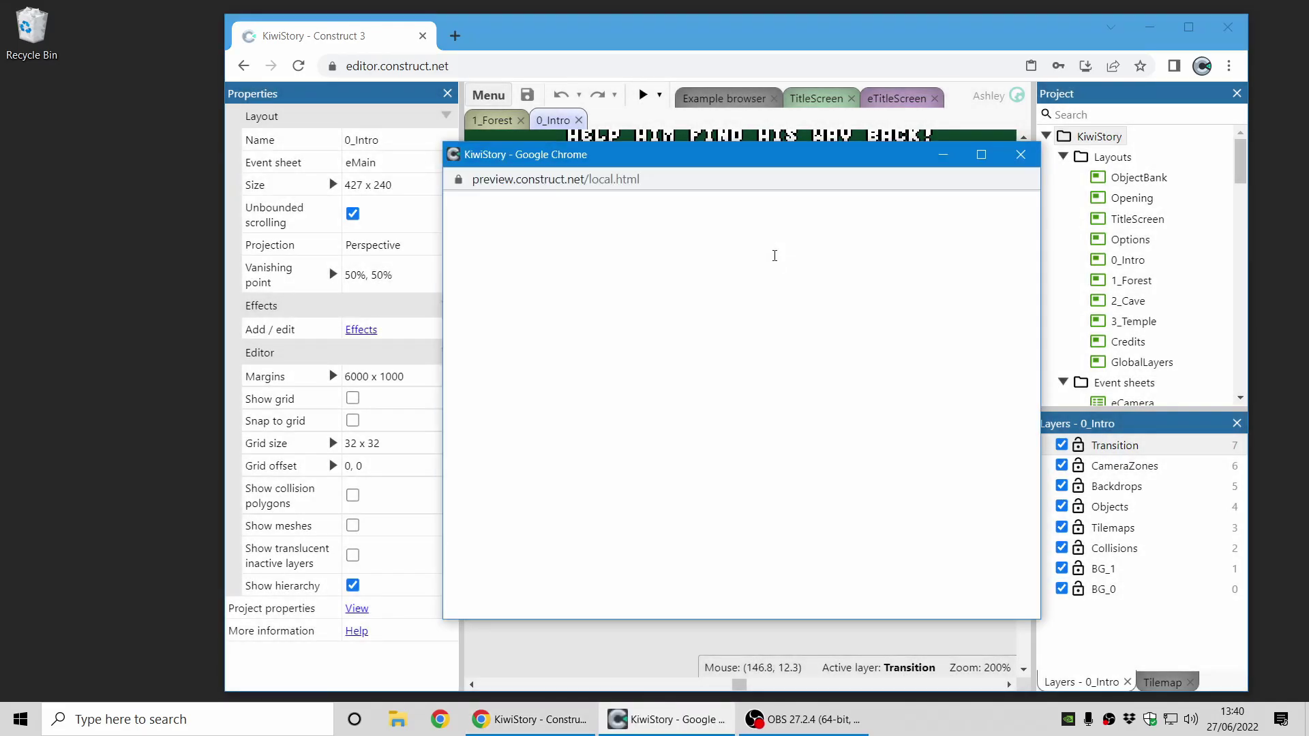
pyautogui.moveTo(731, 159); pyautogui.dragTo(675, 131)
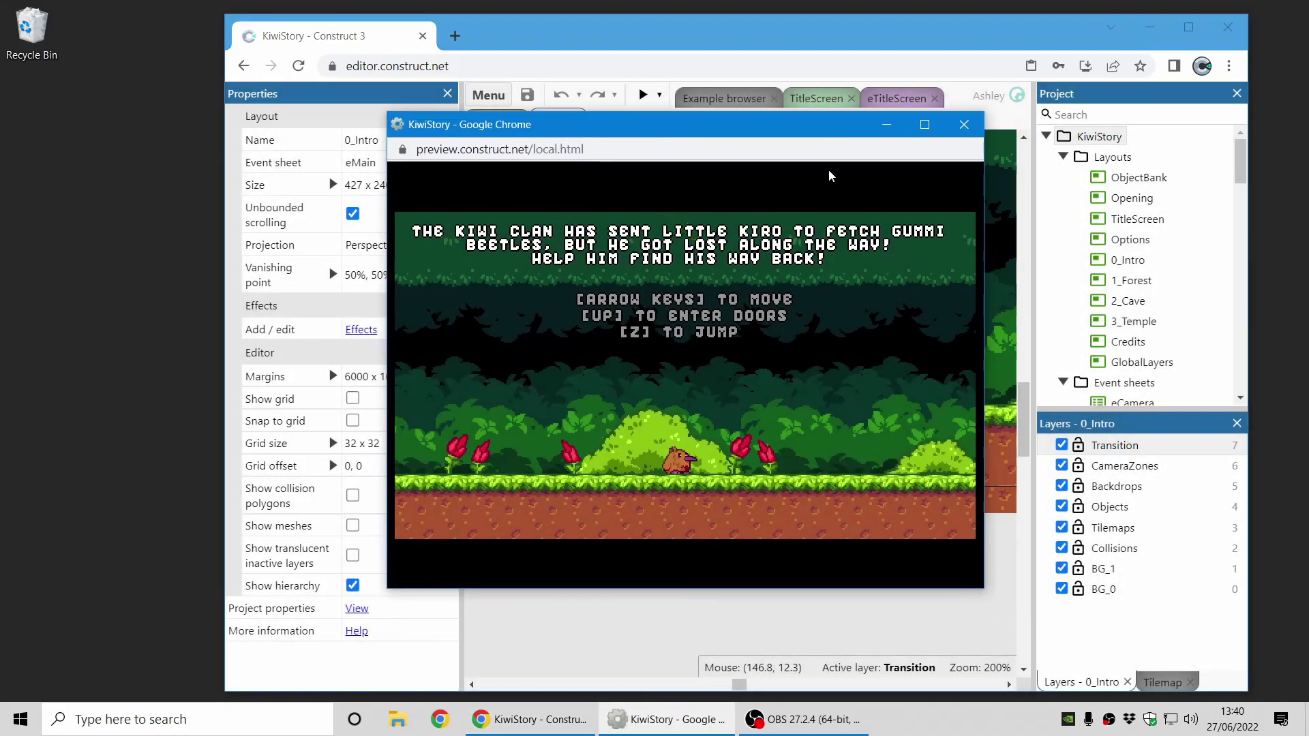
pyautogui.click(935, 132)
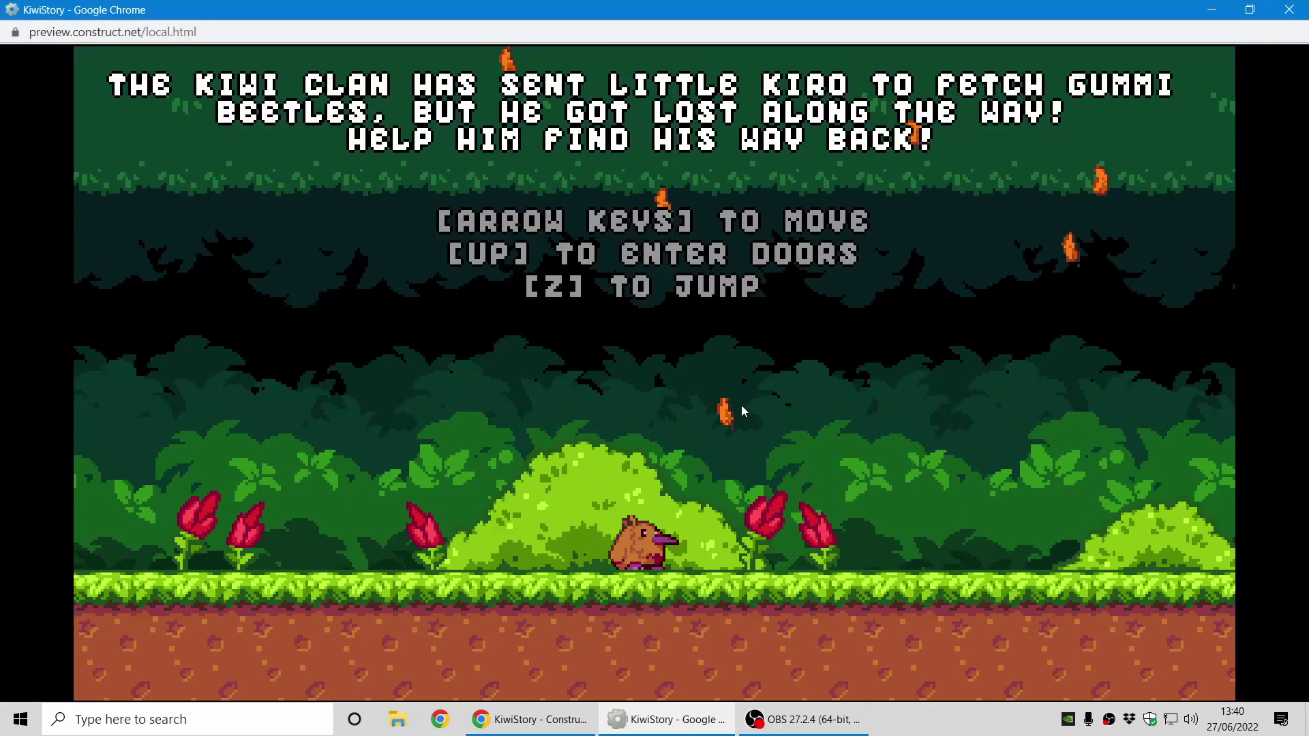
pyautogui.doubleClick(658, 9)
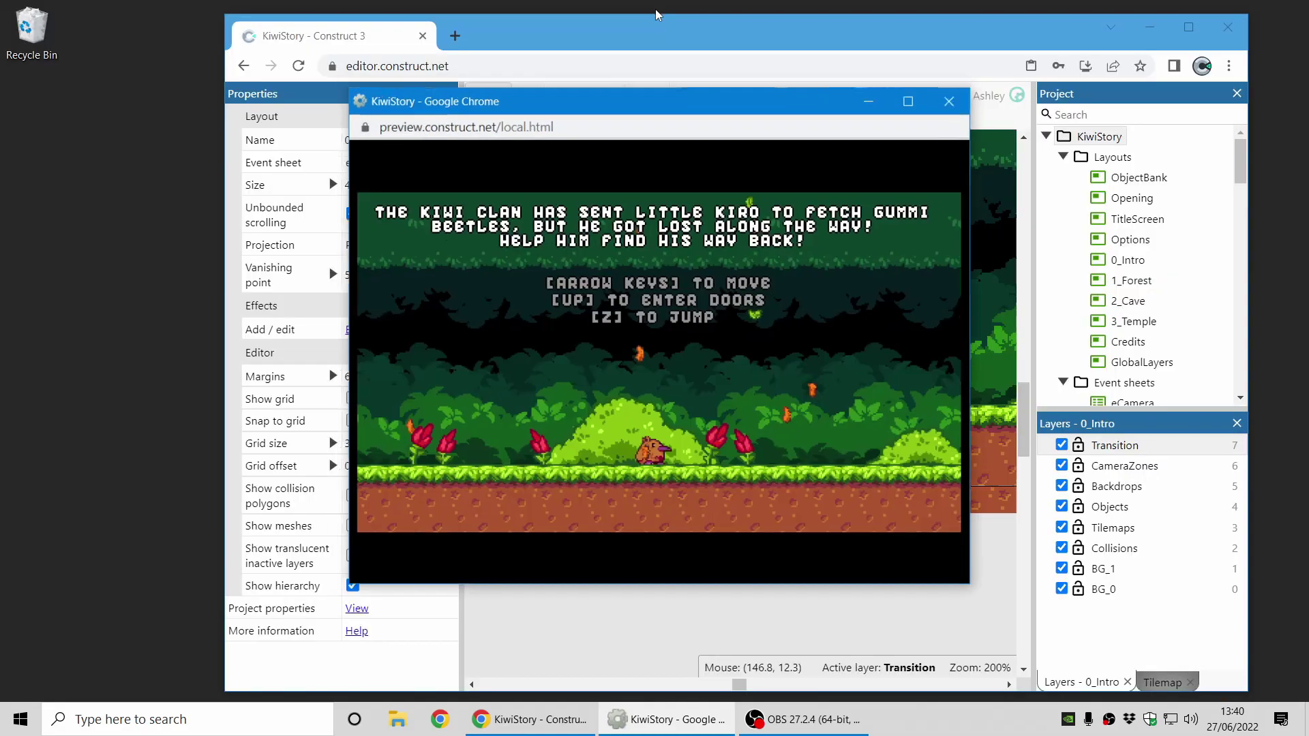
pyautogui.moveTo(984, 587); pyautogui.dragTo(1087, 569)
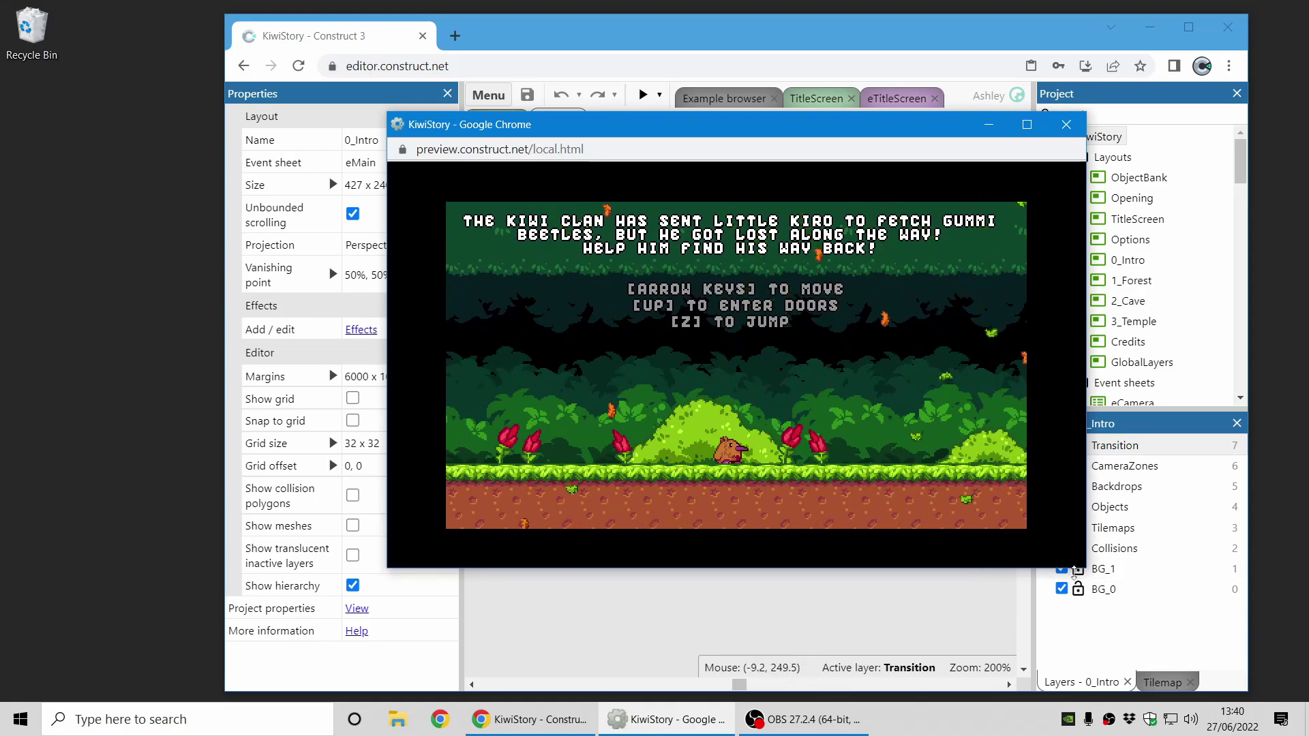
pyautogui.moveTo(1084, 566); pyautogui.dragTo(1237, 665)
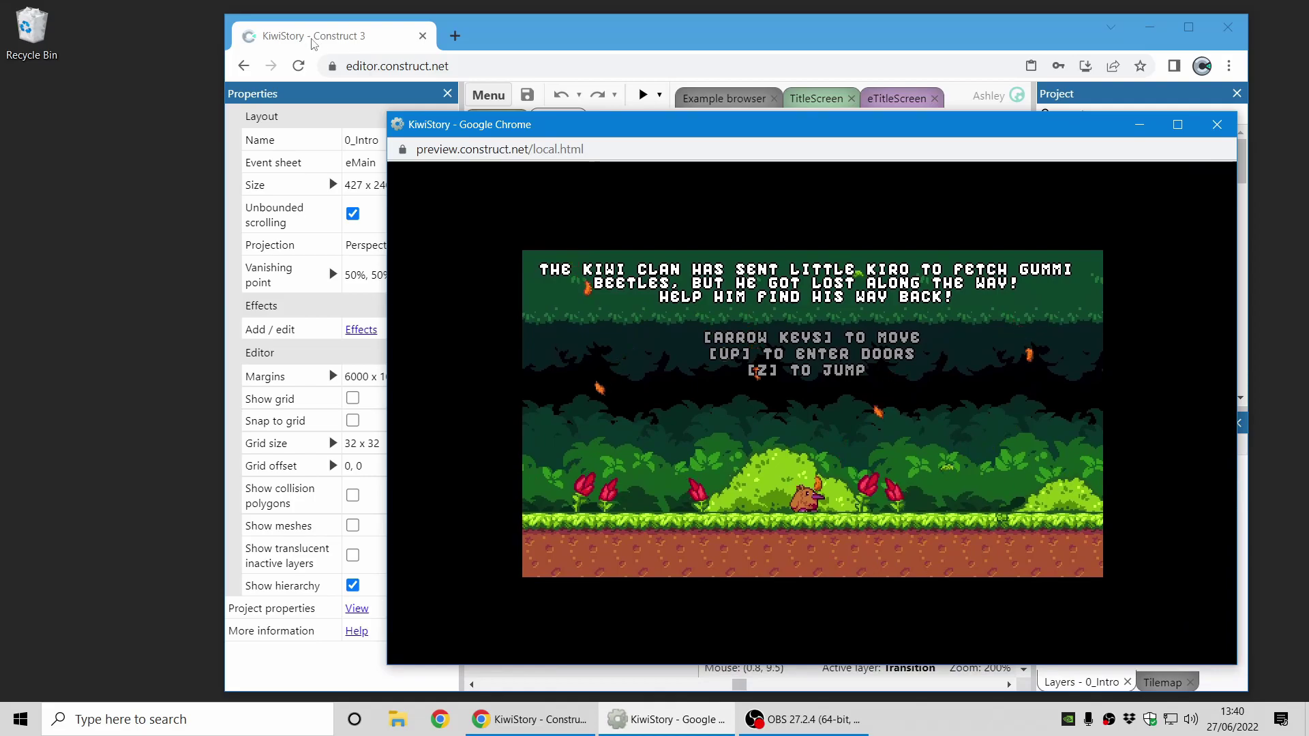
pyautogui.moveTo(379, 111); pyautogui.dragTo(184, 59)
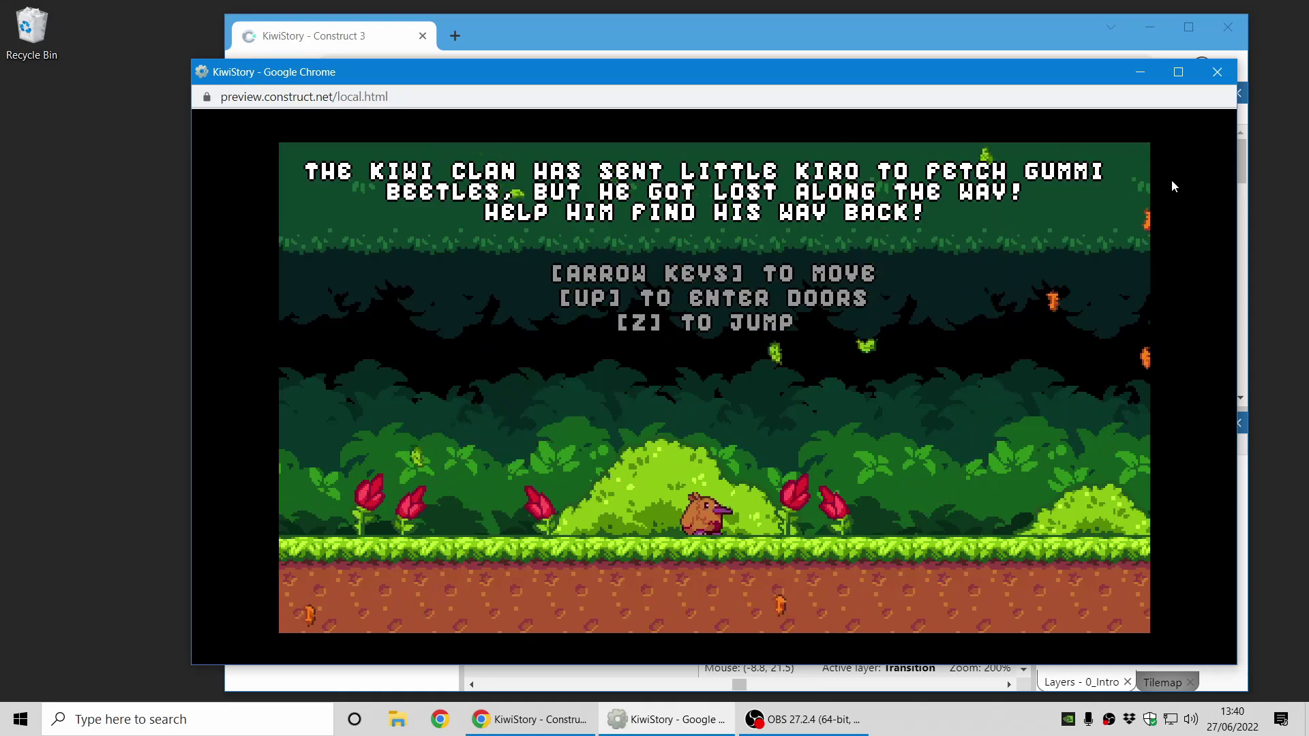
pyautogui.click(1217, 72)
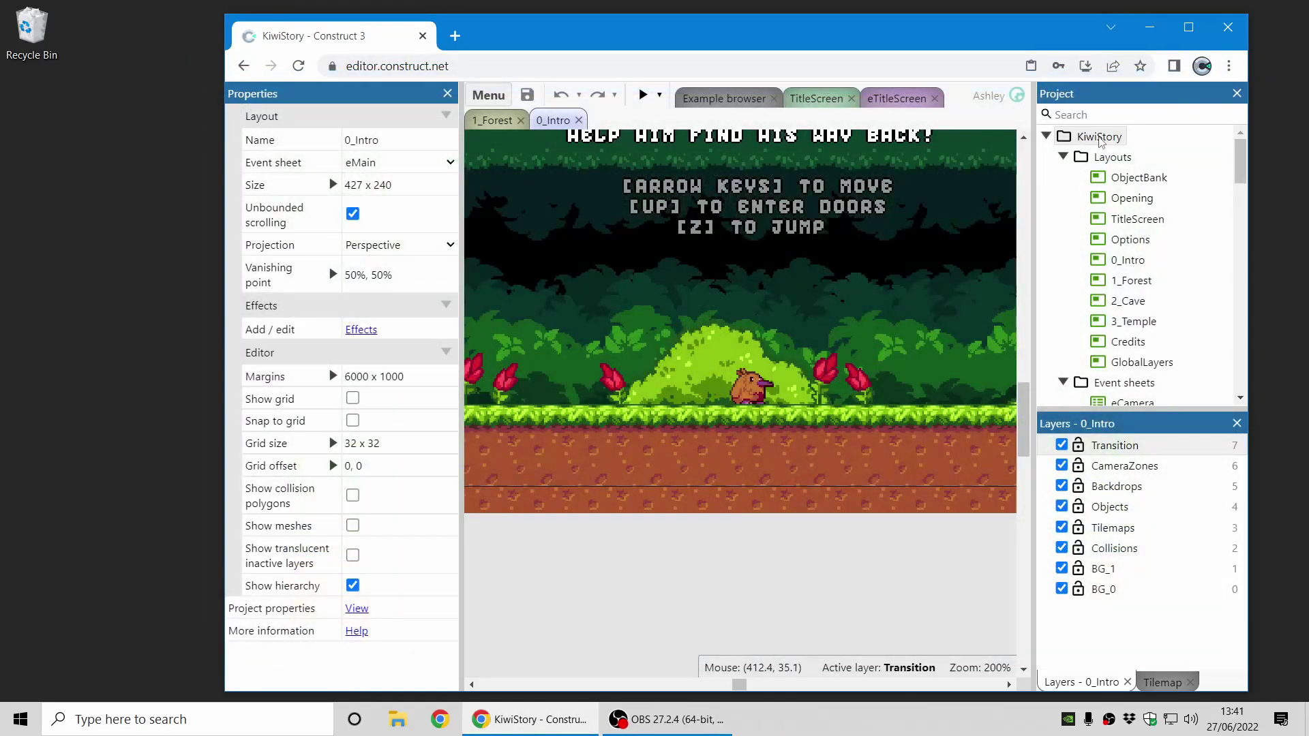
# Review KiwiStory's Fullscreen quality (low), Sampling (nearest) and Pixel rounding properties
pyautogui.click(1099, 137)
pyautogui.scroll(-3, 300, 528)
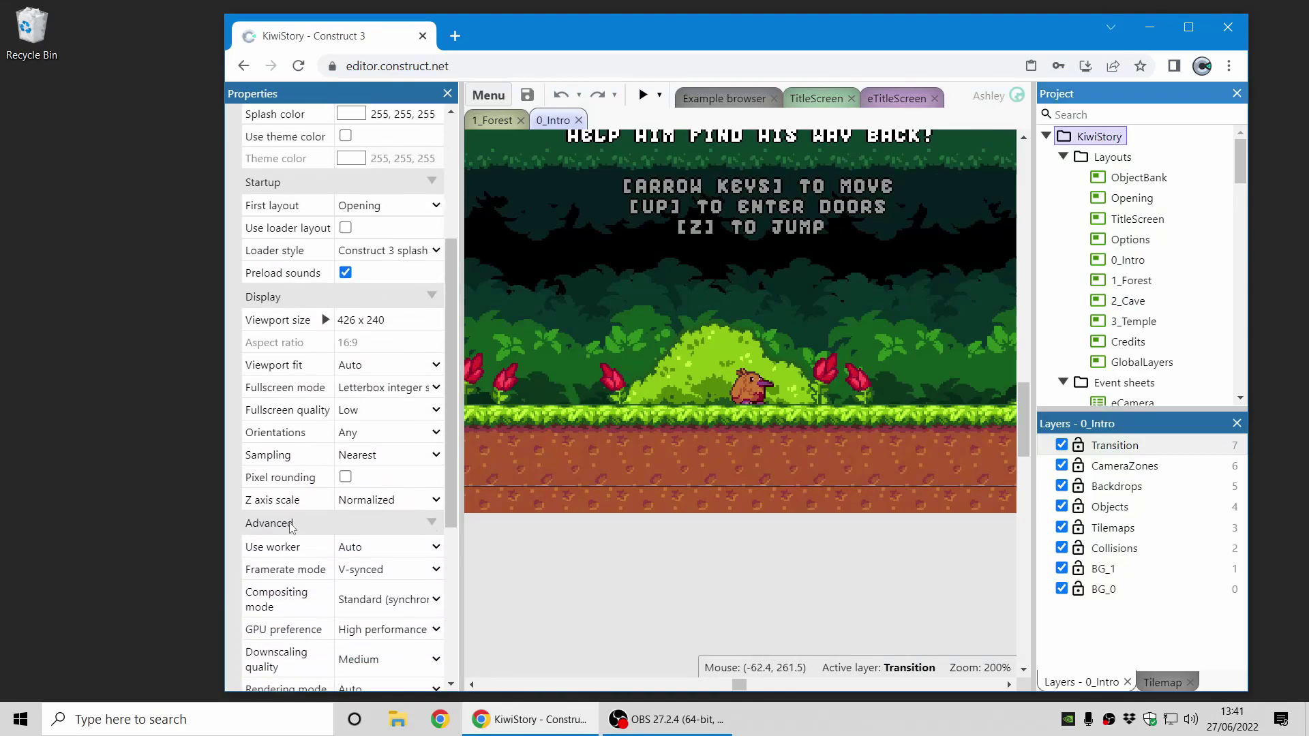
pyautogui.click(287, 401)
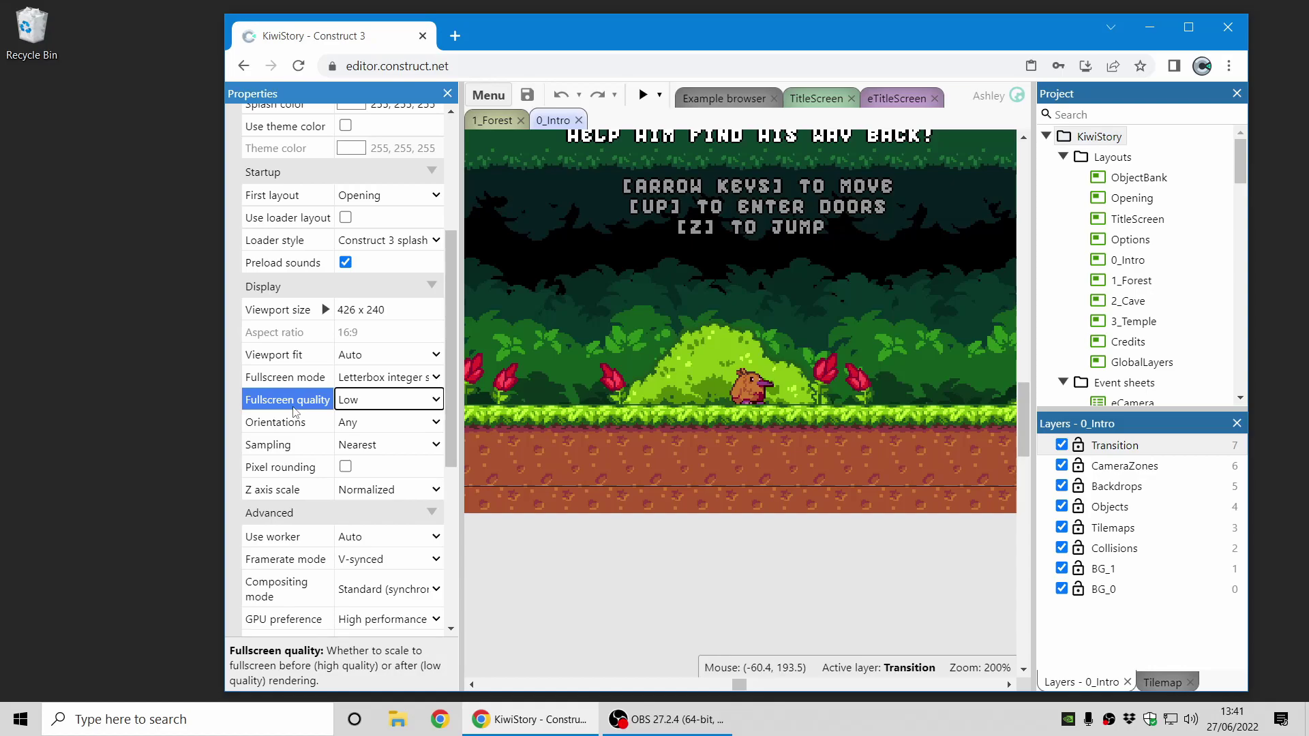
pyautogui.click(300, 444)
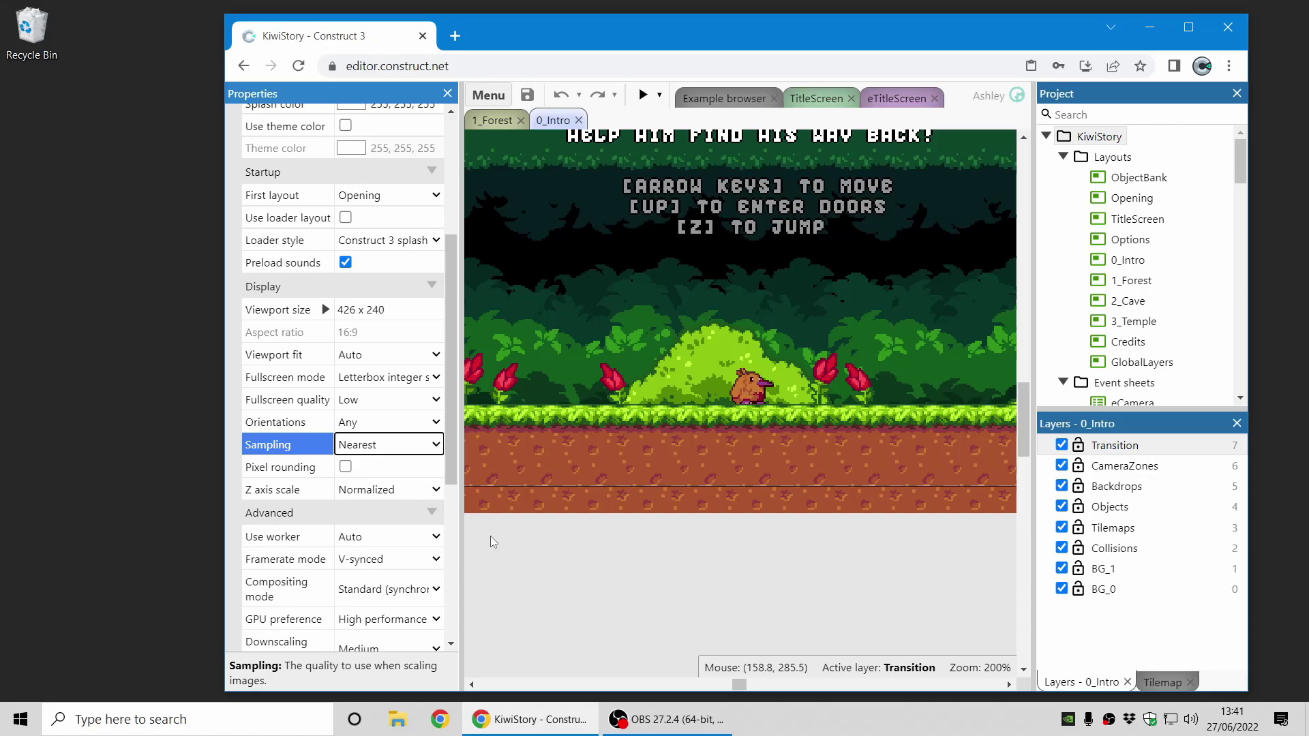
pyautogui.click(299, 469)
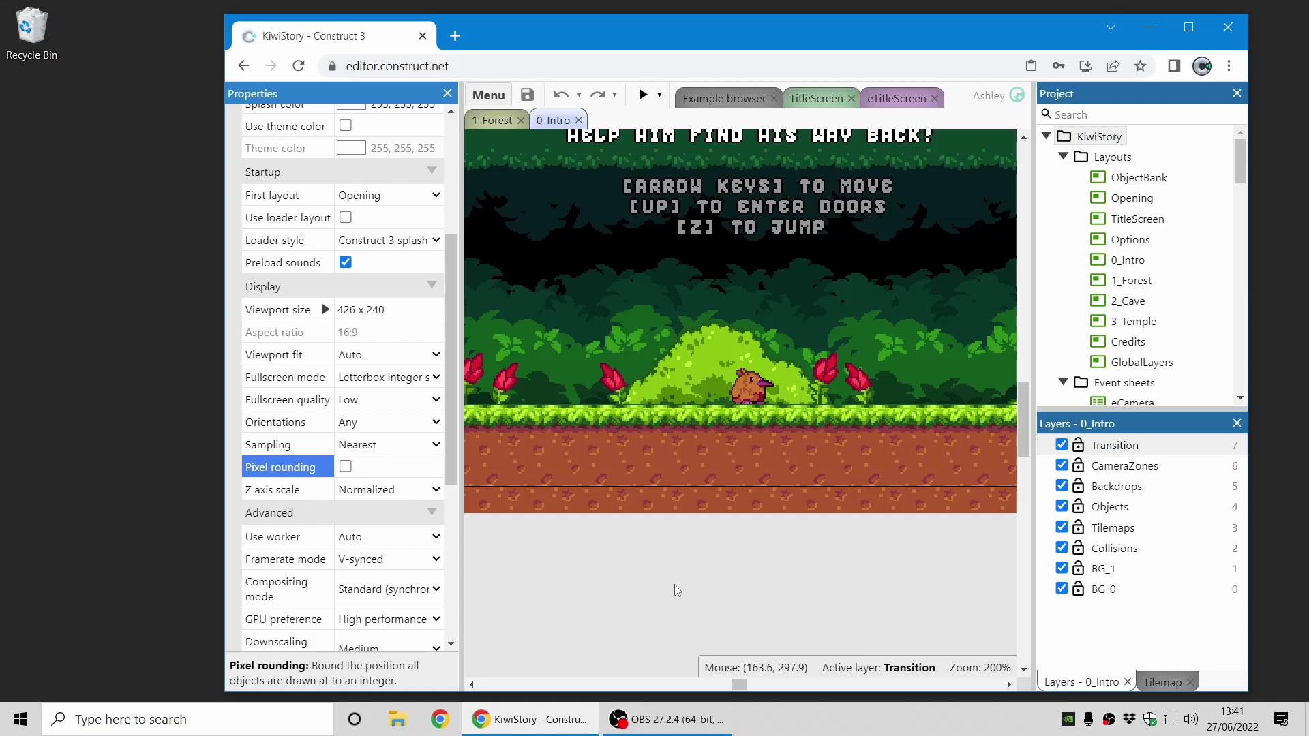
pyautogui.scroll(4, 361, 415)
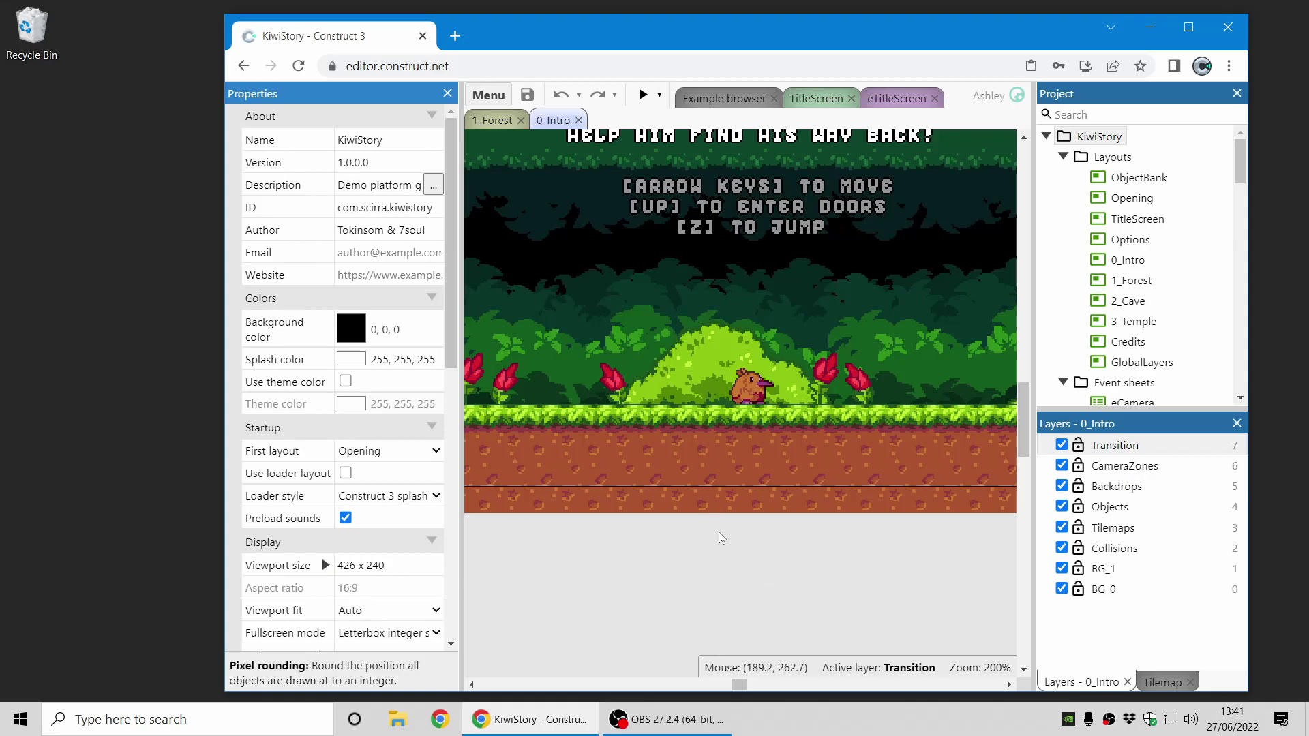
pyautogui.scroll(2, 717, 532)
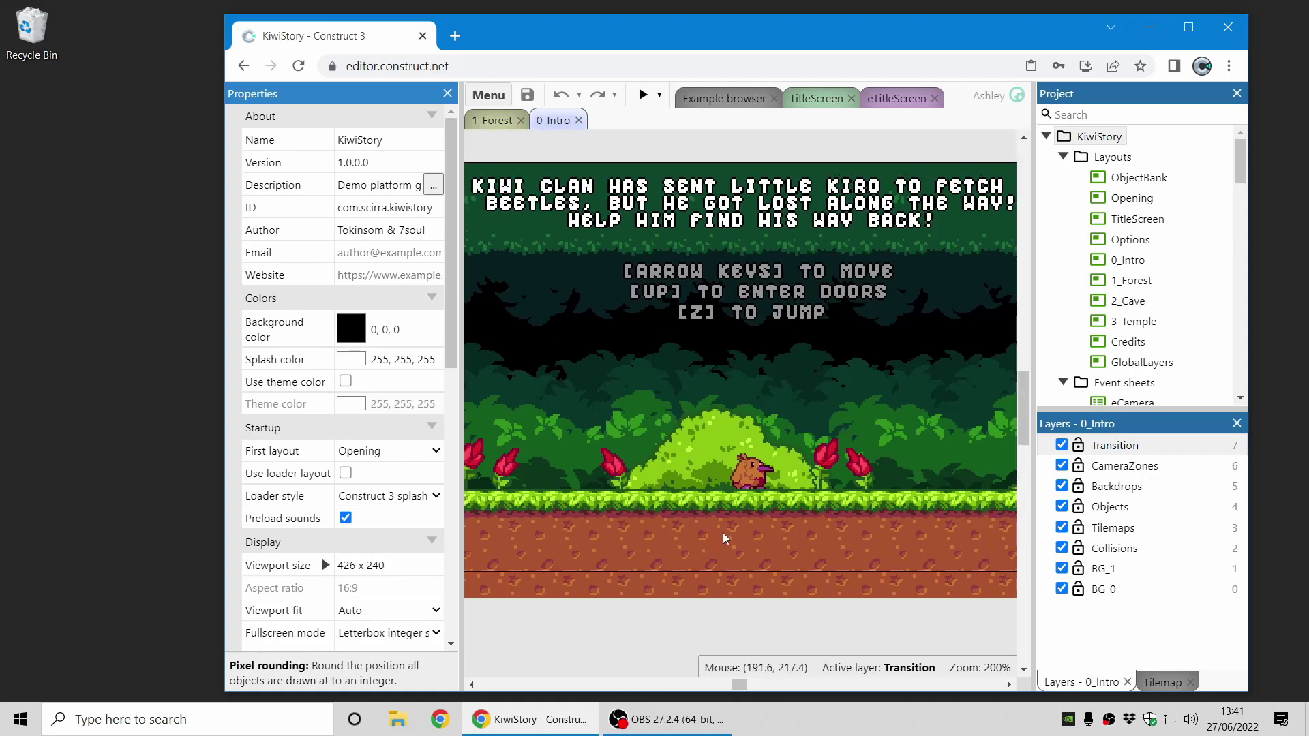